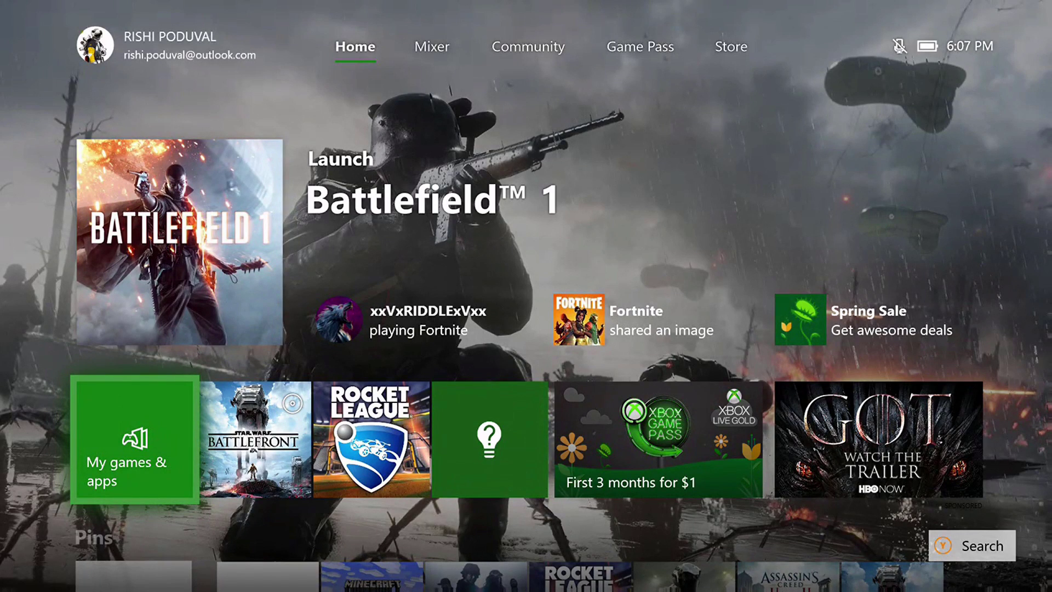
Open the console's Settings from the System section of the guide.
click(180, 242)
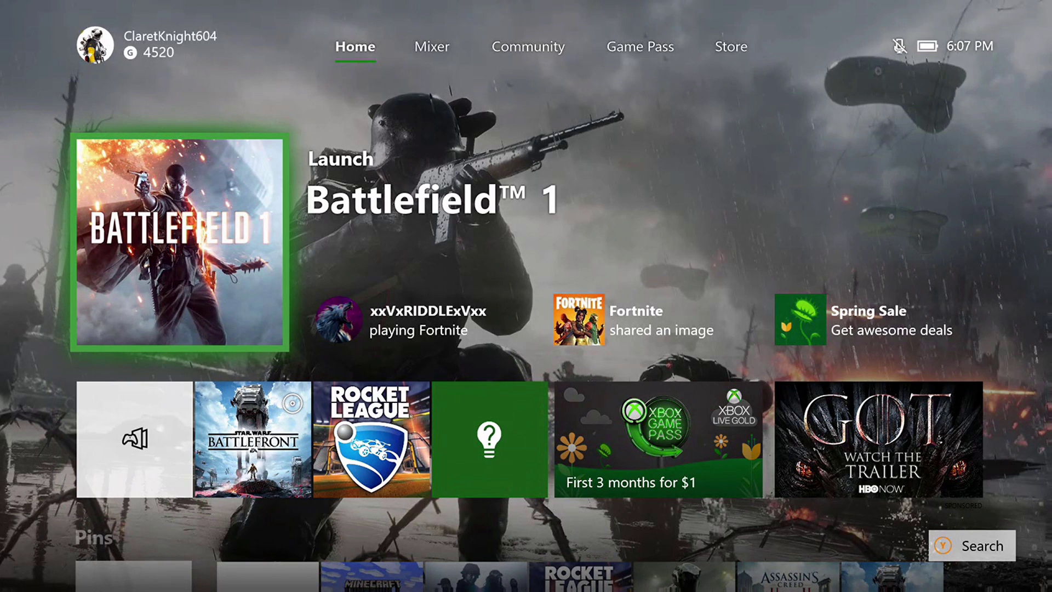
key(super)
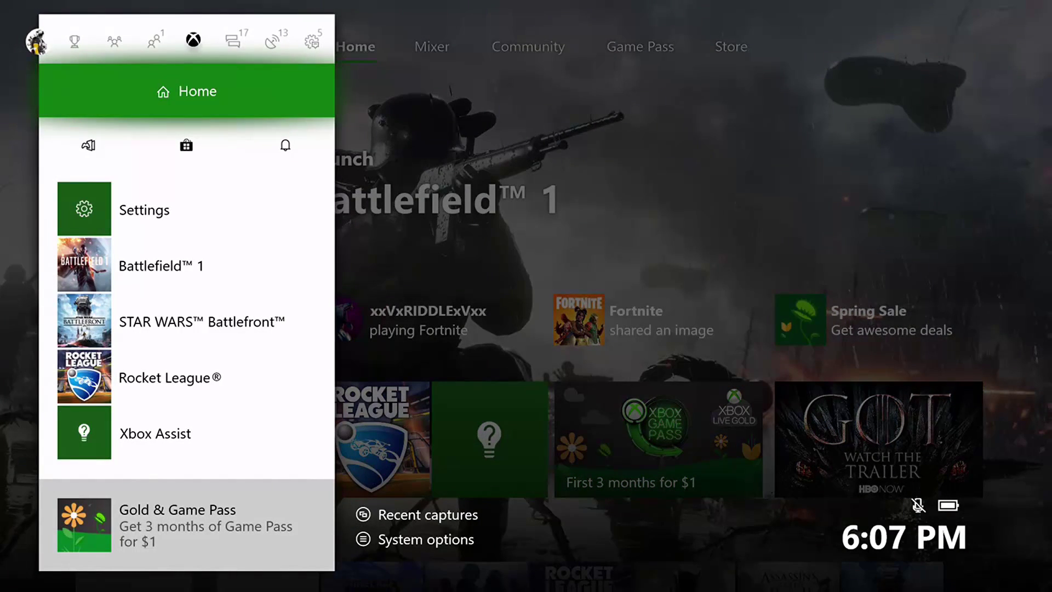
key(Right)
key(Right)
key(Right)
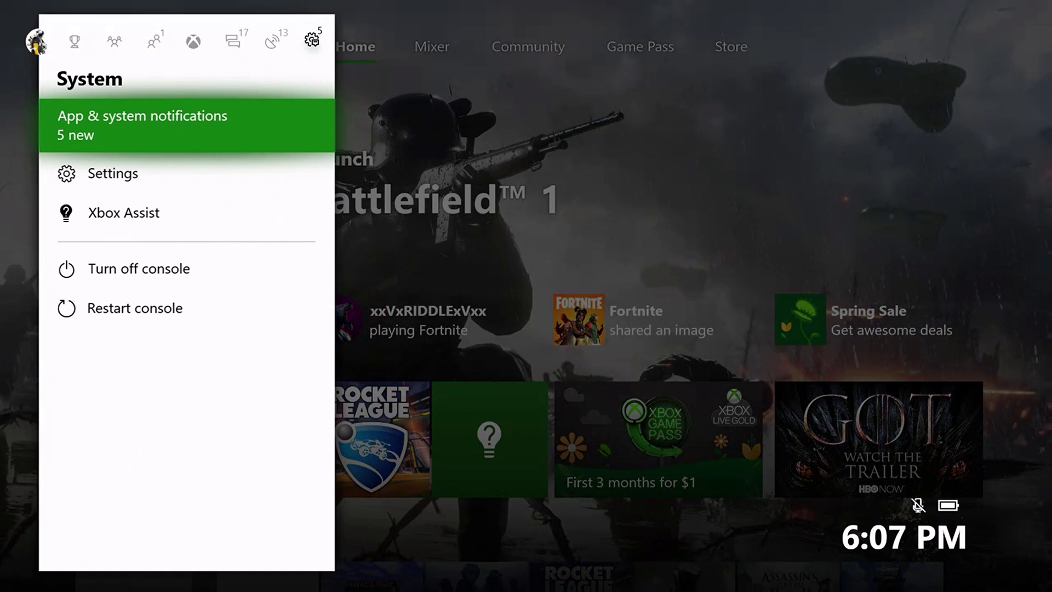
key(Down)
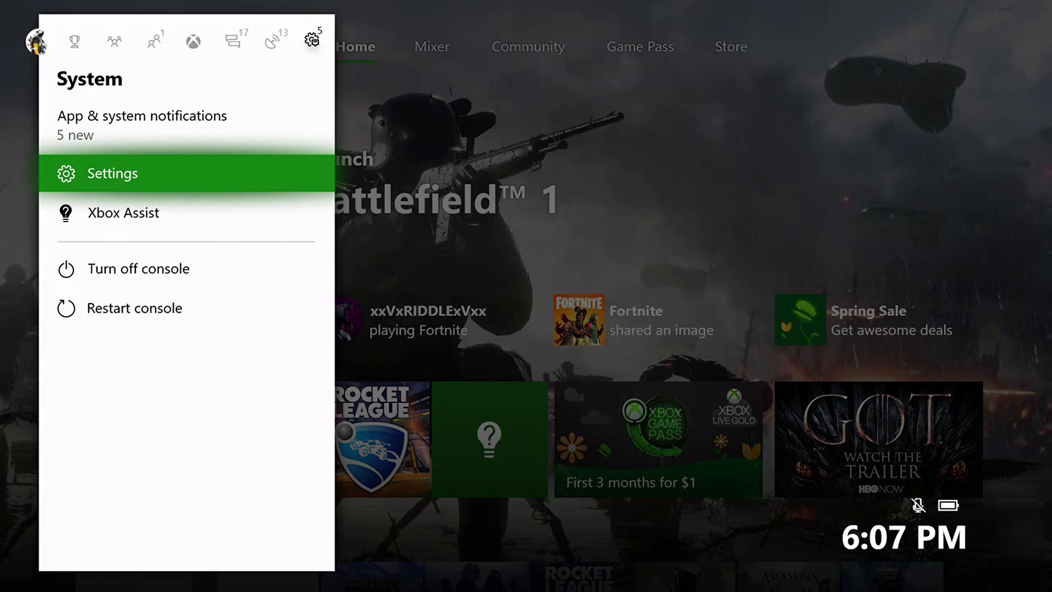
key(Return)
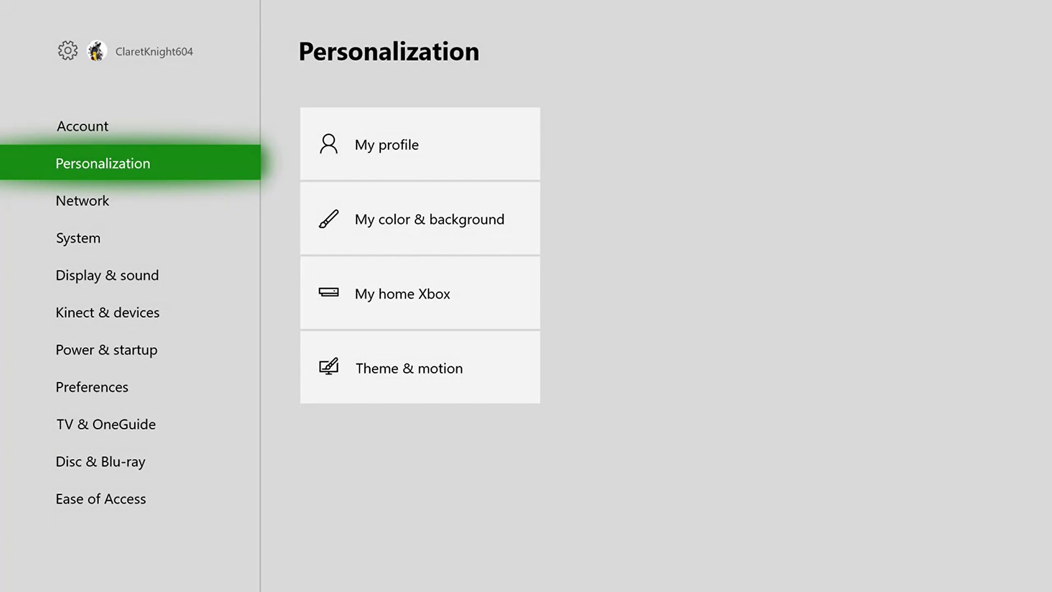
Open the My color & background page in the Personalization settings.
key(Up)
key(Down)
key(Right)
key(Down)
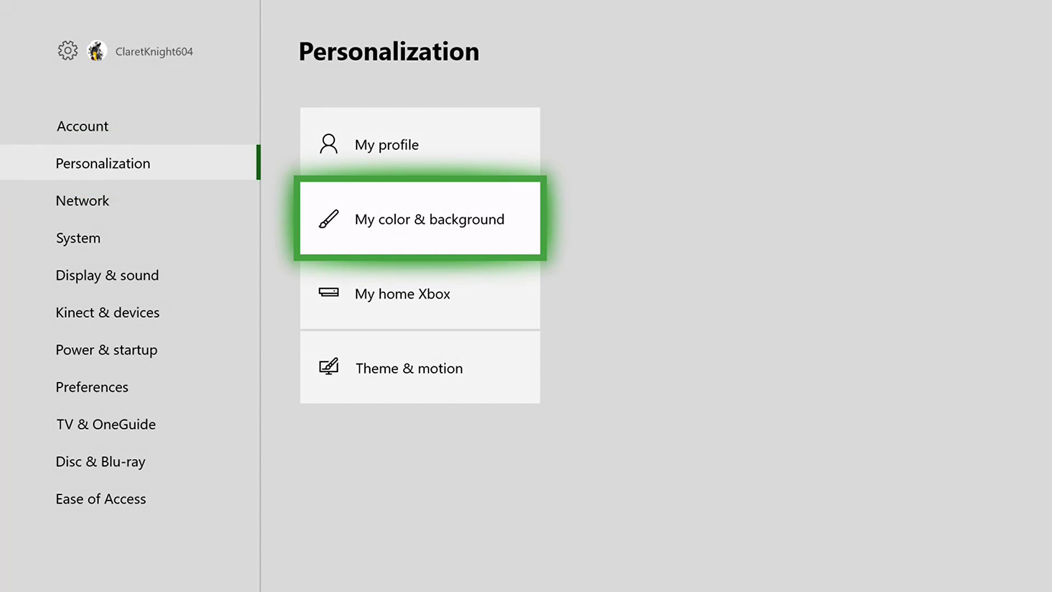
key(Return)
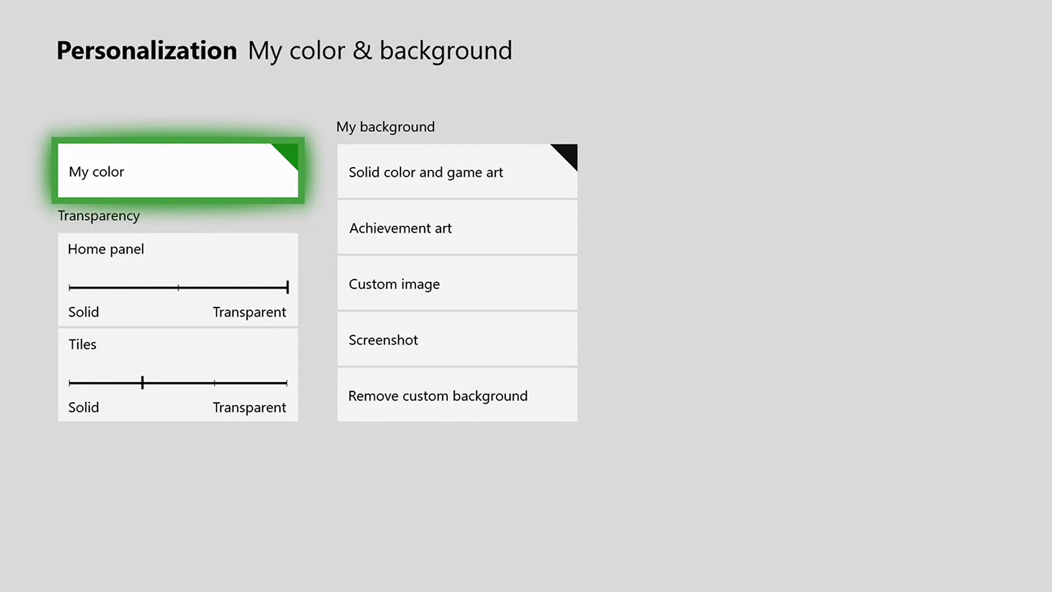
Review the My background options and open the color choices for Solid color and game art.
key(Right)
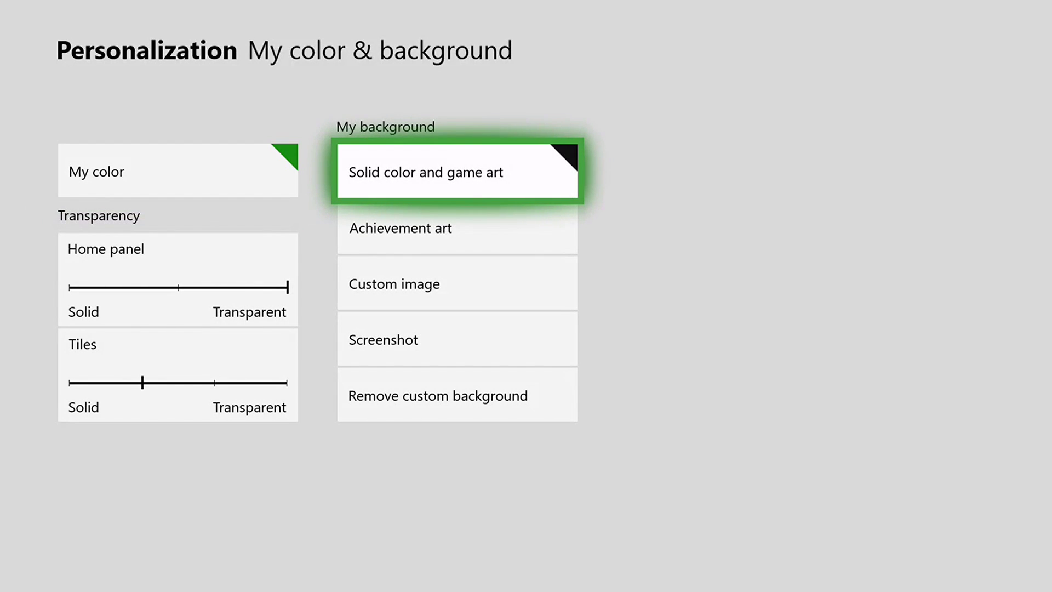
key(Down)
key(Down)
key(Down)
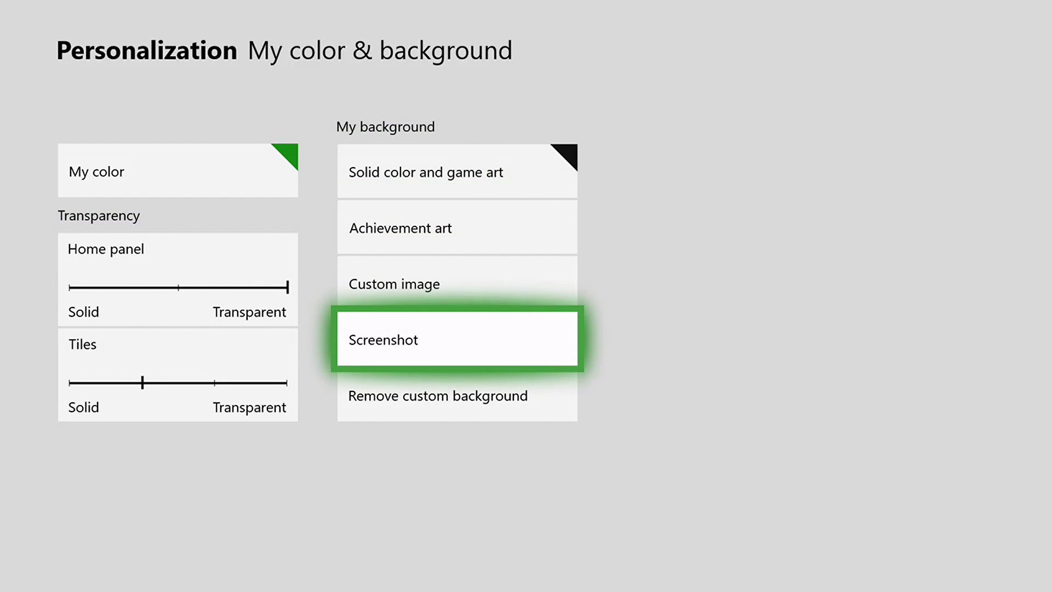
key(Up)
key(Up)
key(Up)
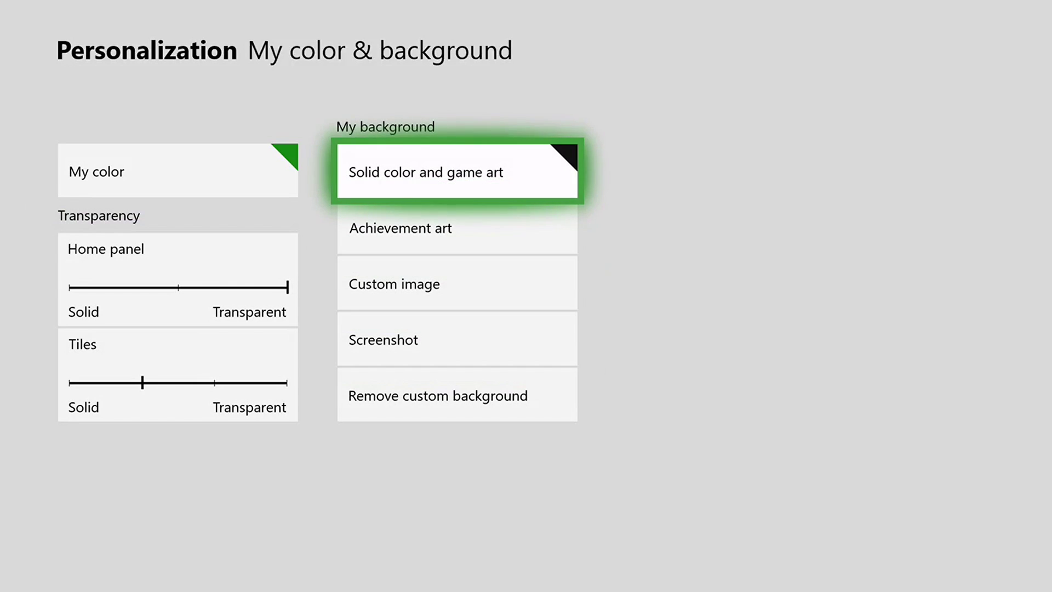
key(Return)
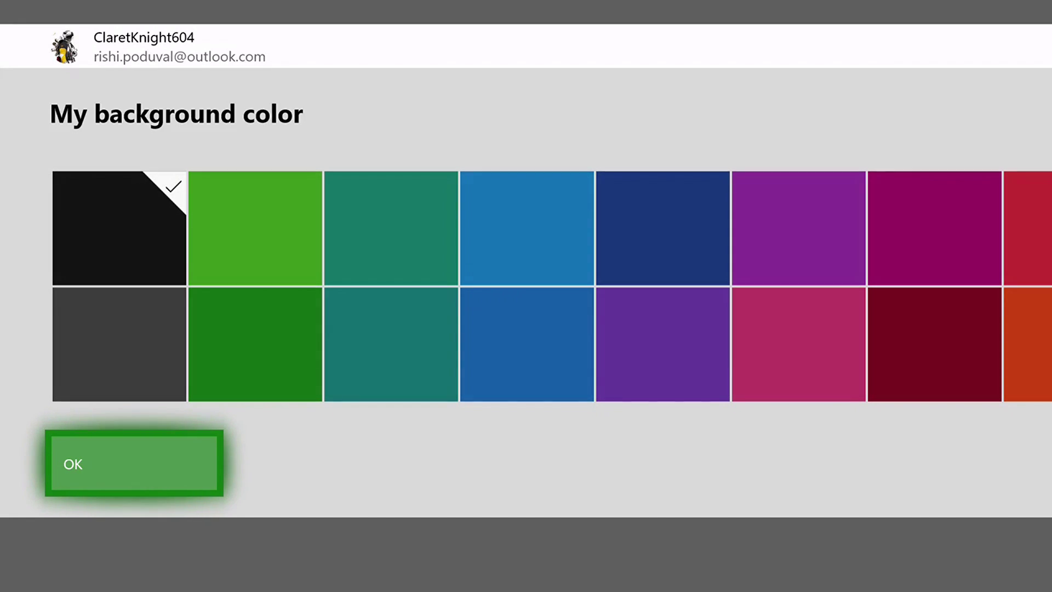
Set the background color to dark blue.
key(Up)
key(Up)
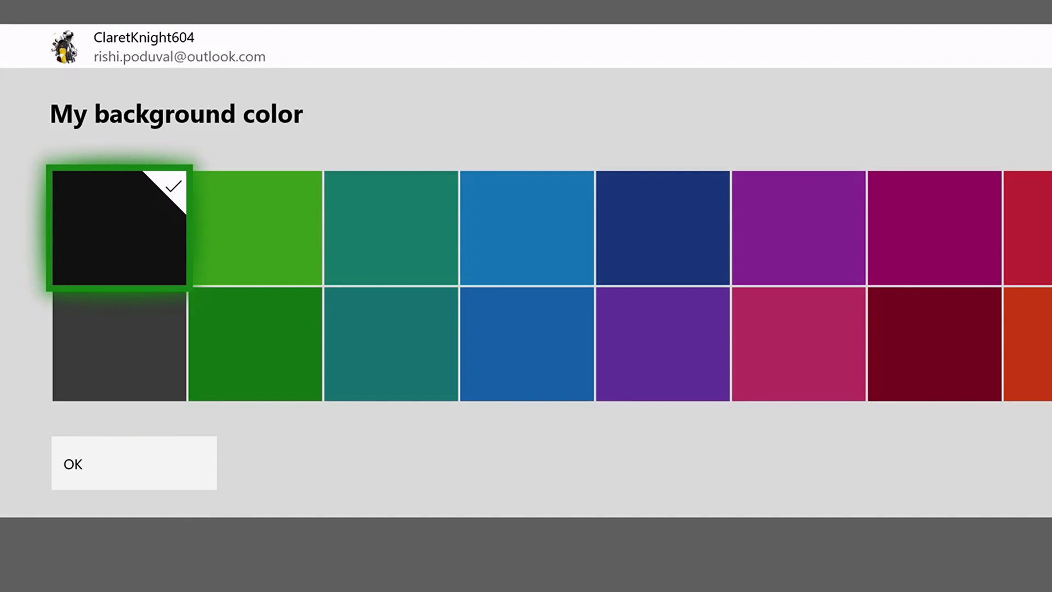
key(Right)
key(Right)
key(Right)
key(Right)
key(Right)
key(Right)
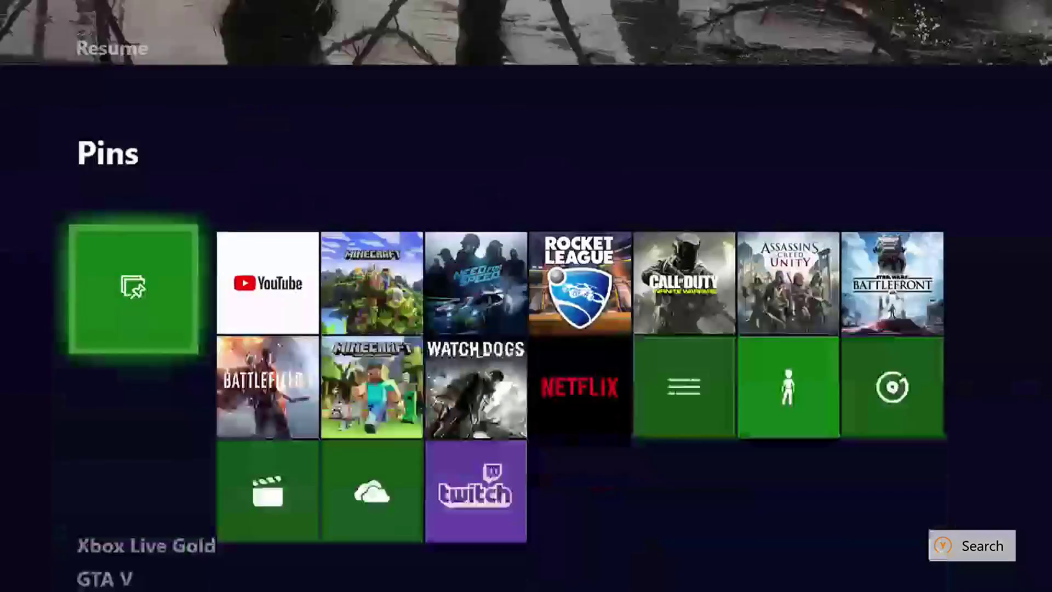
Examine how the solid background color looks across the Home screen's Pins, Xbox Live Gold and featured sections.
key(Down)
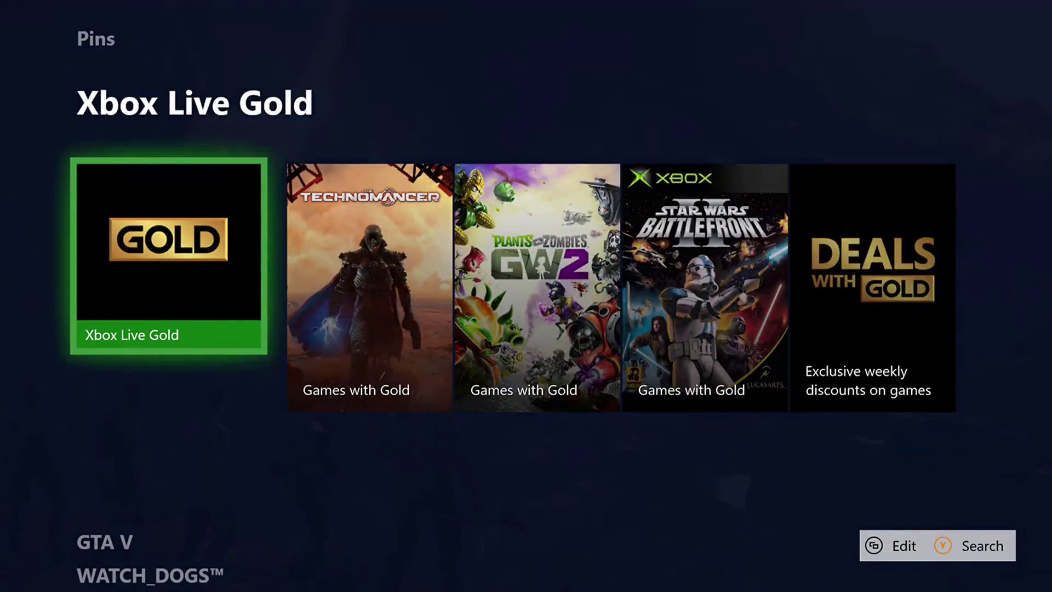
key(Up)
key(Up)
key(Down)
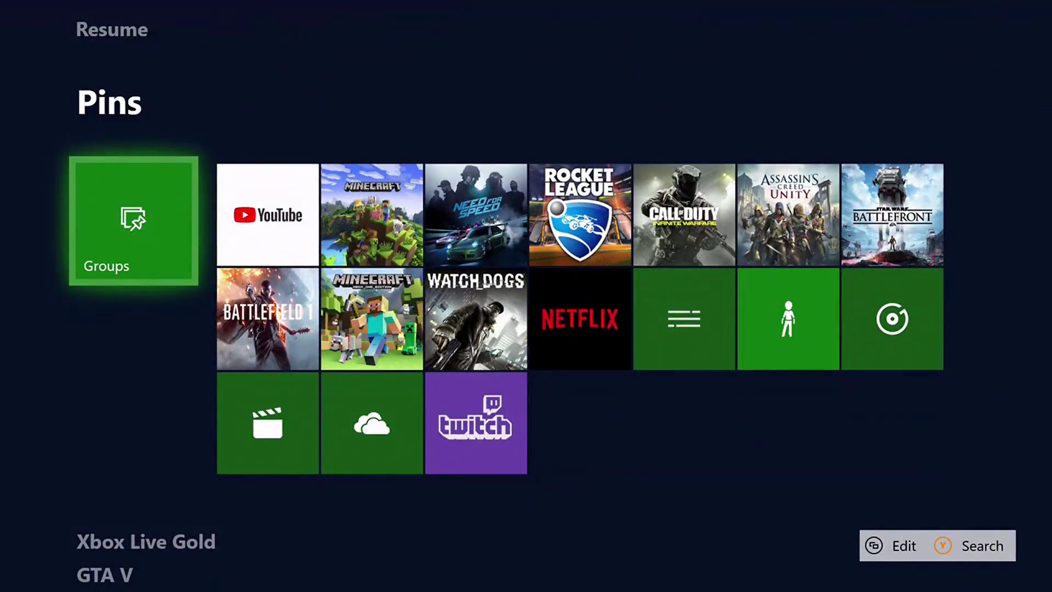
key(Up)
key(Up)
key(Right)
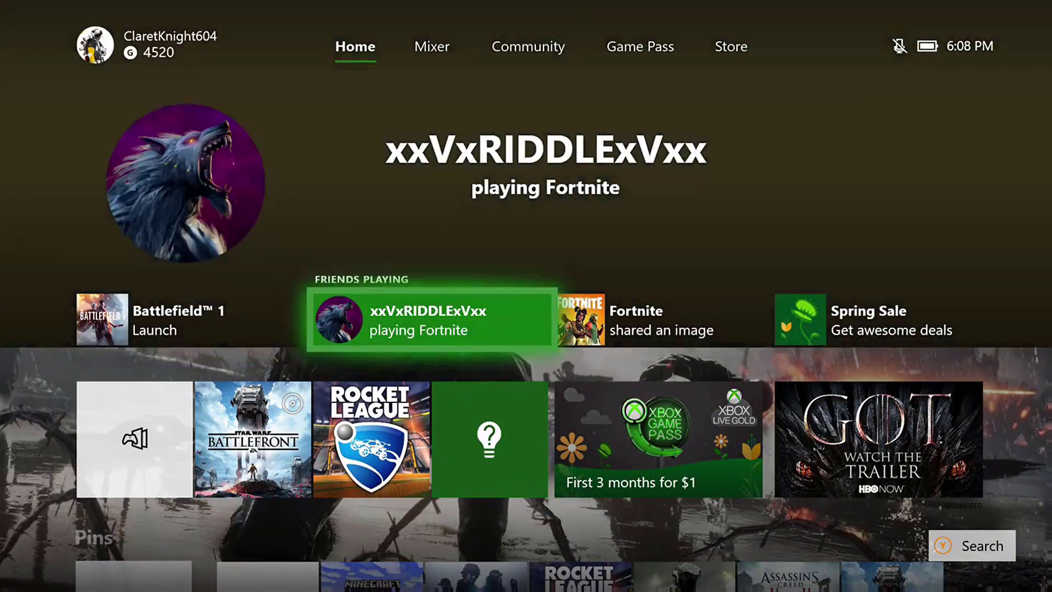
key(Left)
key(Down)
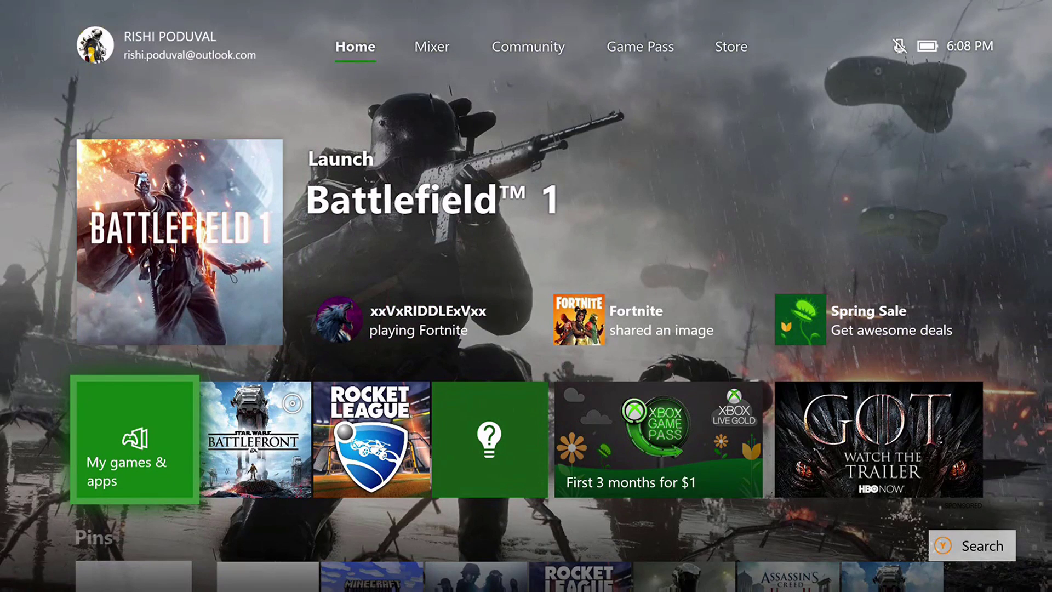
Return to the My color & background page in the console's Personalization settings.
key(Up)
key(super)
key(Right)
key(Right)
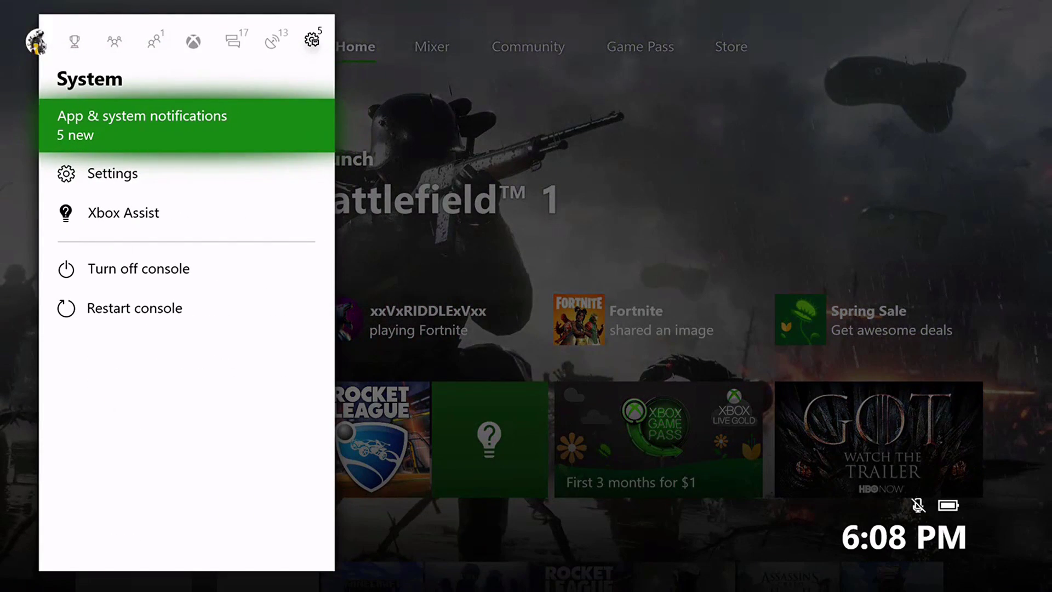
key(Down)
key(Return)
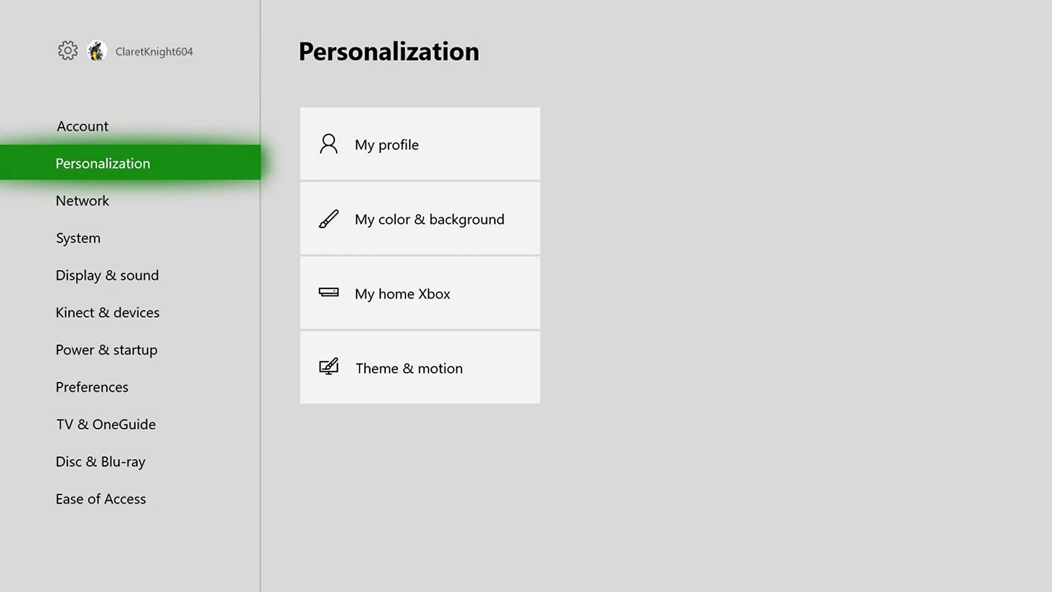
key(Right)
key(Down)
key(Return)
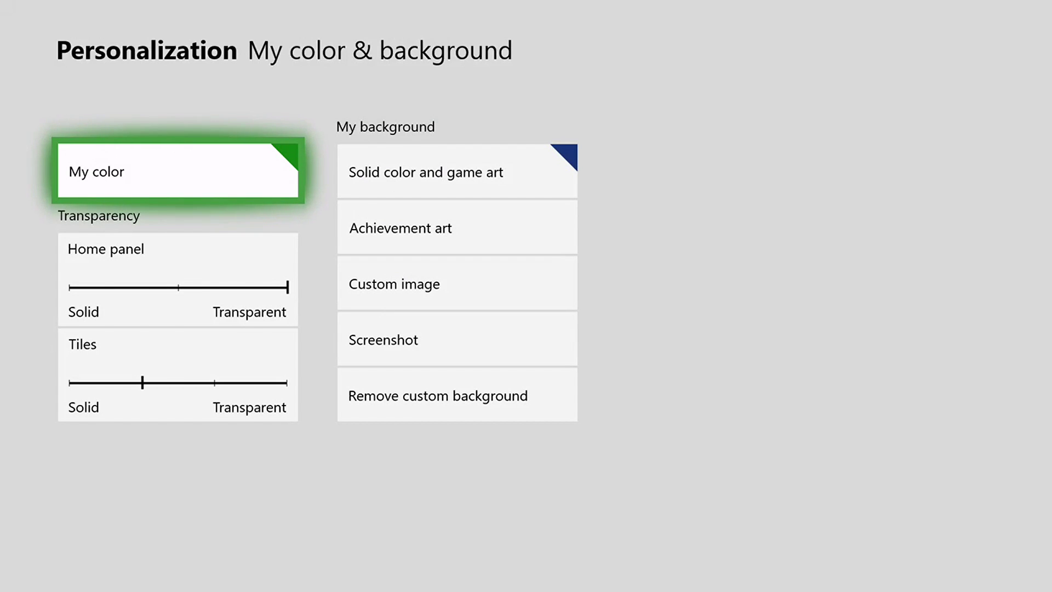
Choose Achievement art as the source for the background.
key(Right)
key(Down)
key(Down)
key(Up)
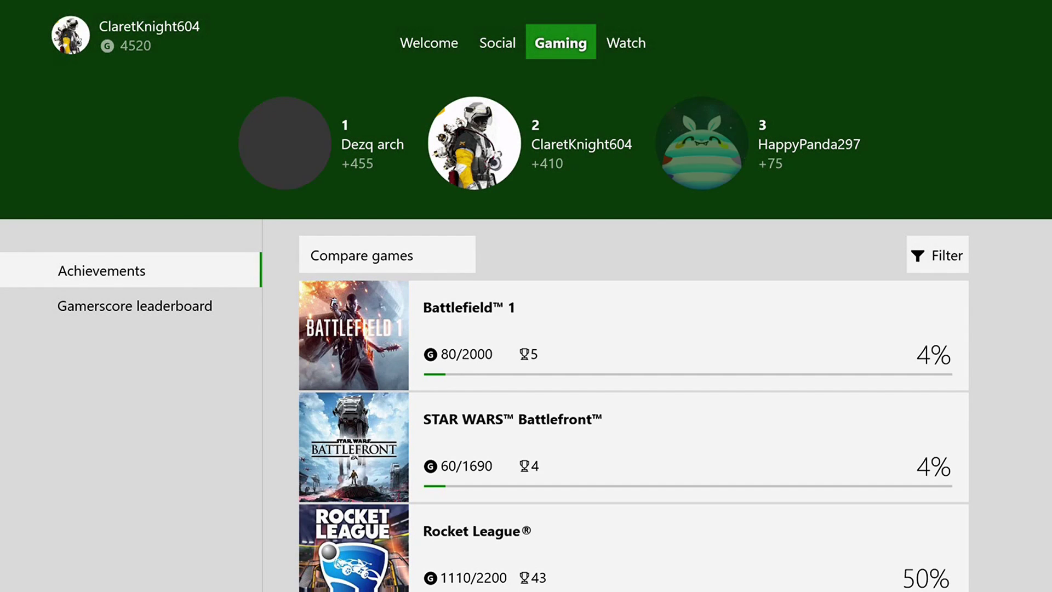
Open the Forza Horizon 4 achievements from the list of played games.
key(Down)
key(Down)
key(Down)
key(Down)
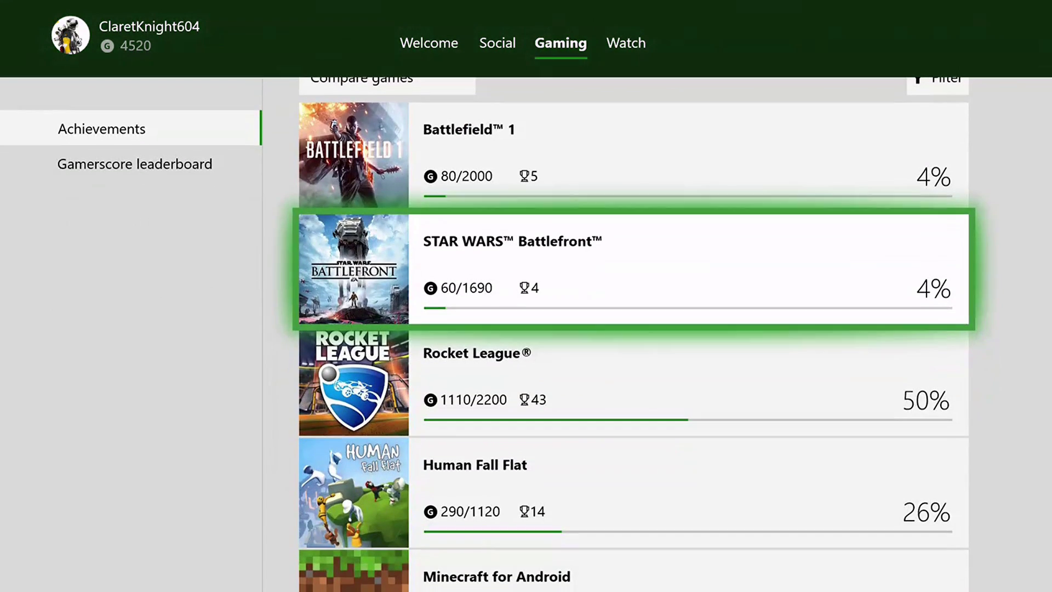
key(Down)
key(Down)
key(Down)
key(Down)
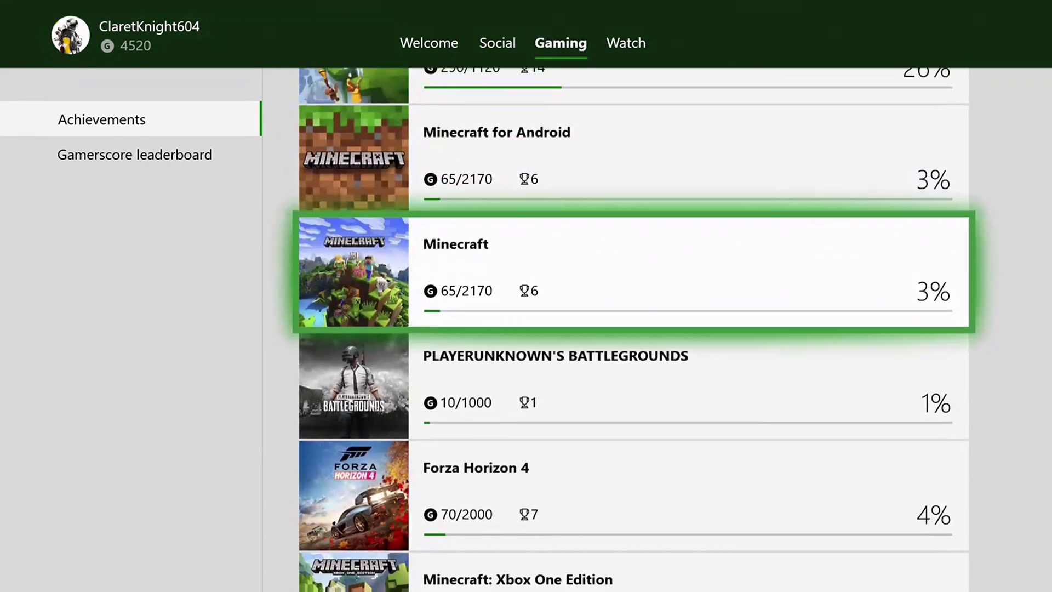
key(Down)
key(Down)
key(Down)
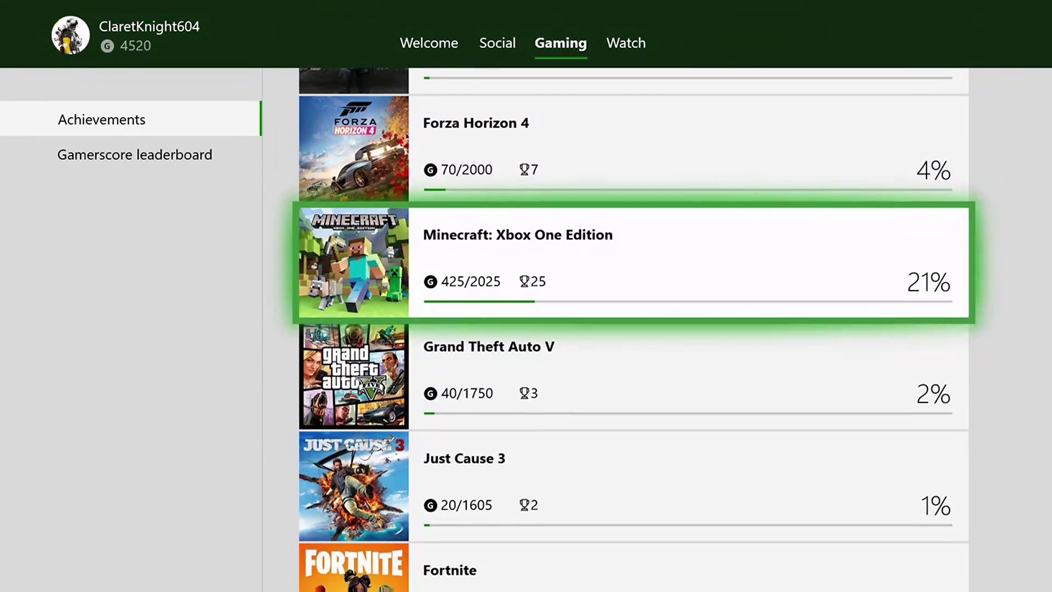
key(Up)
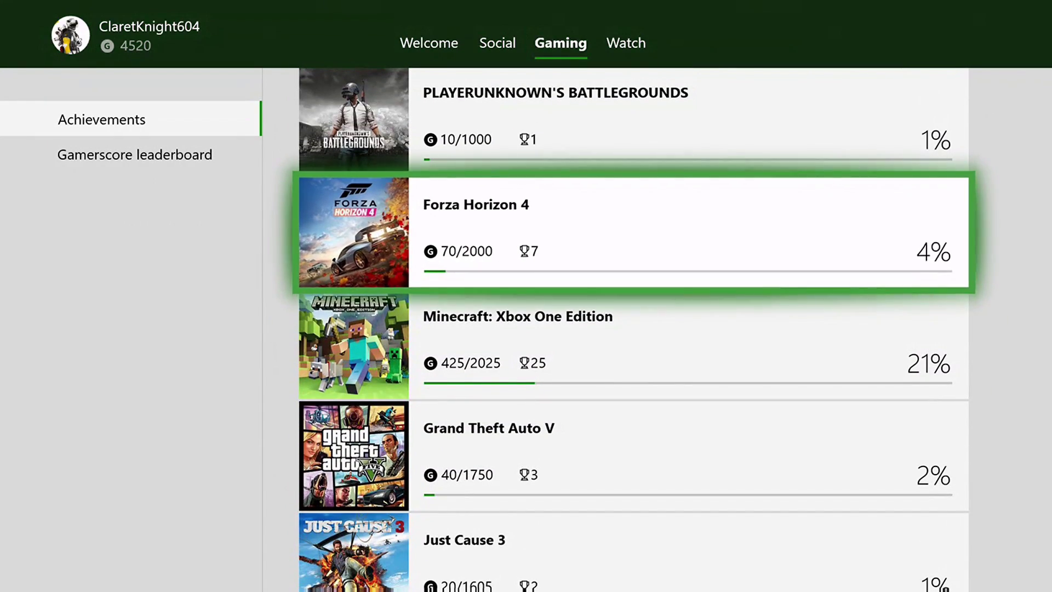
key(Return)
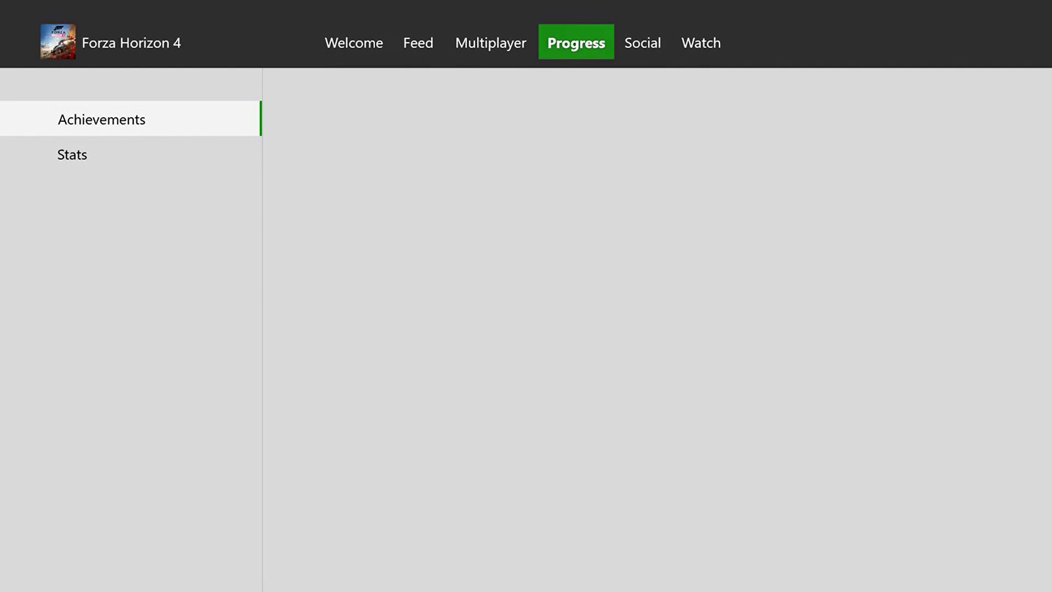
Browse the unlocked Forza Horizon 4 achievements and open the details of Pride Before the Fall.
key(Down)
key(Down)
key(Down)
key(Down)
key(Down)
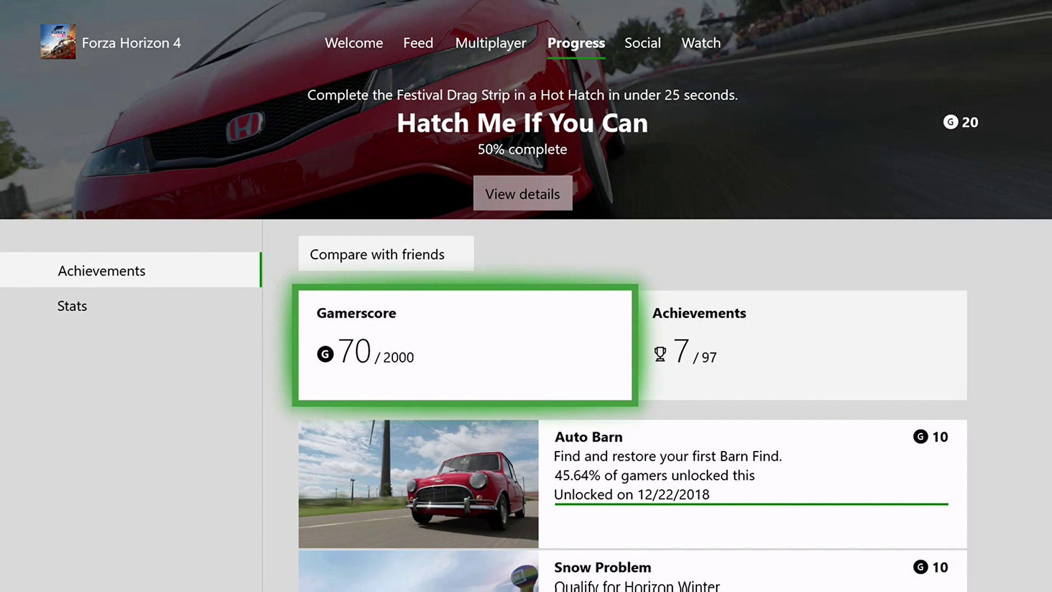
key(Down)
key(Down)
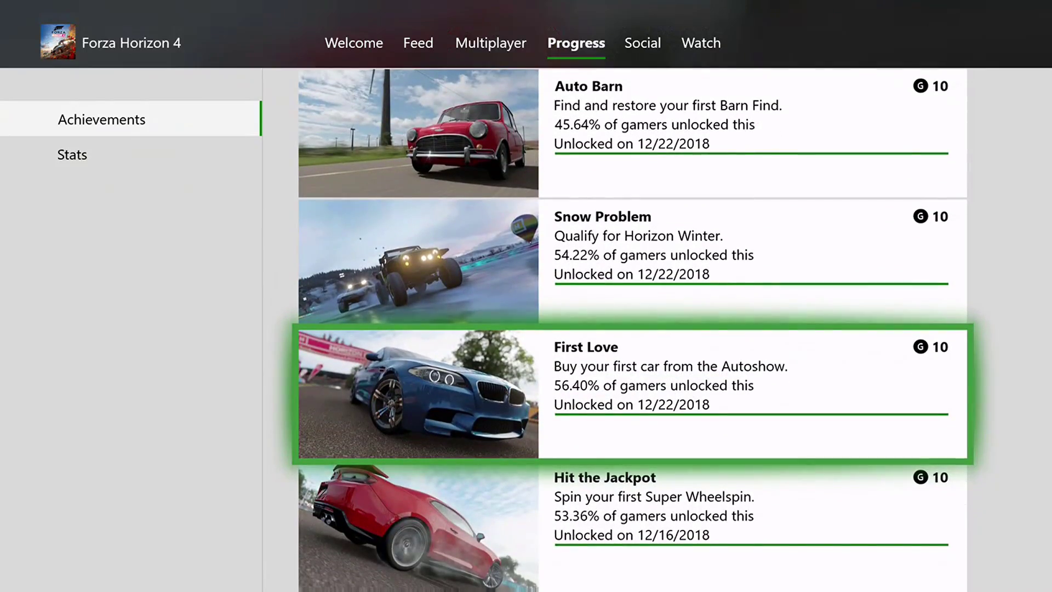
key(Down)
key(Down)
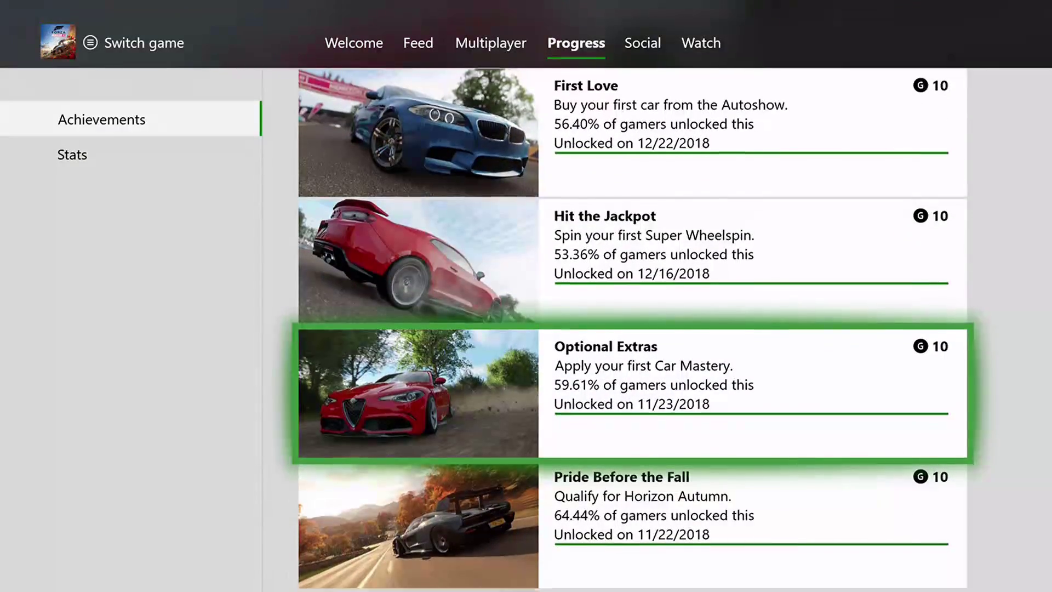
key(Down)
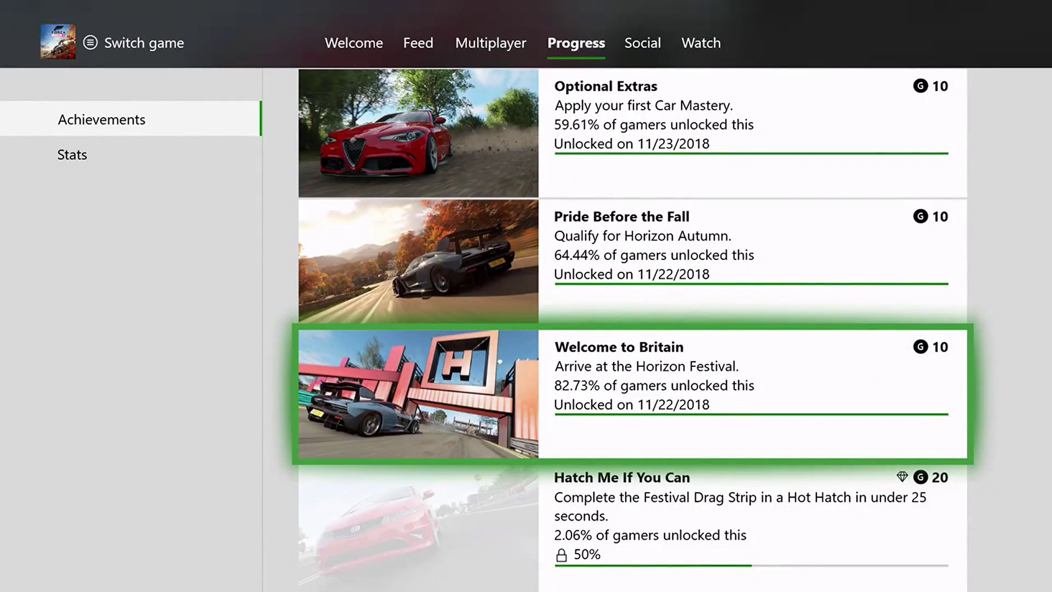
key(Up)
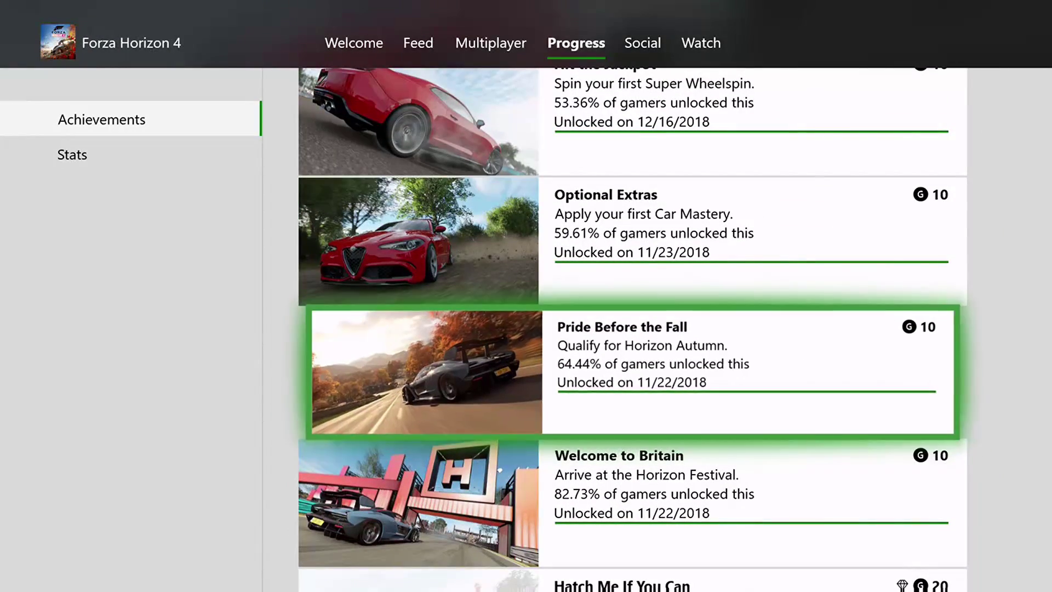
key(Return)
Set the Pride Before the Fall artwork as the background and close the achievement's details.
key(Down)
key(Down)
key(Down)
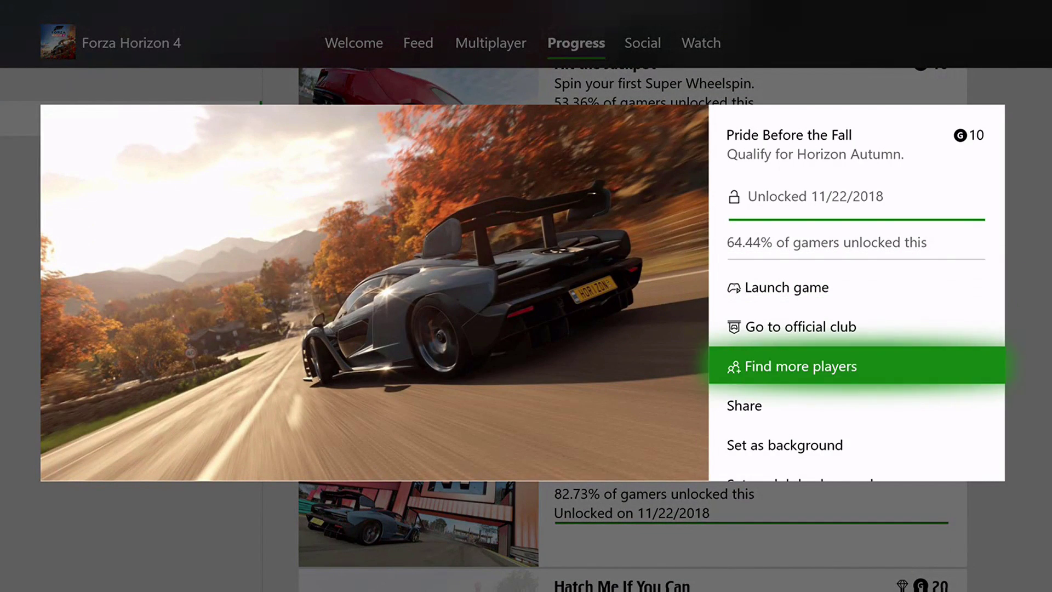
key(Down)
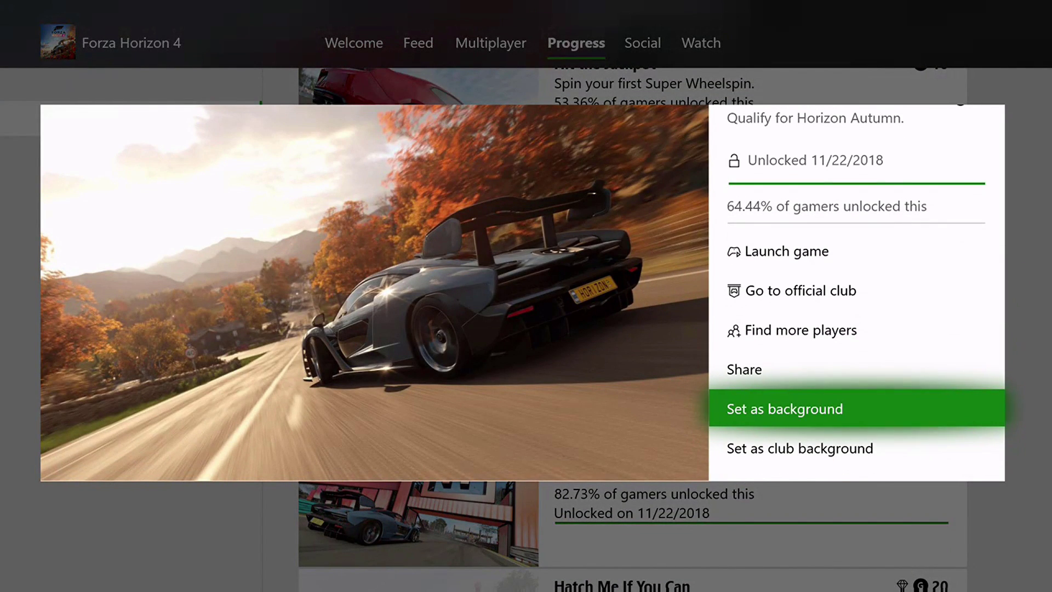
key(Return)
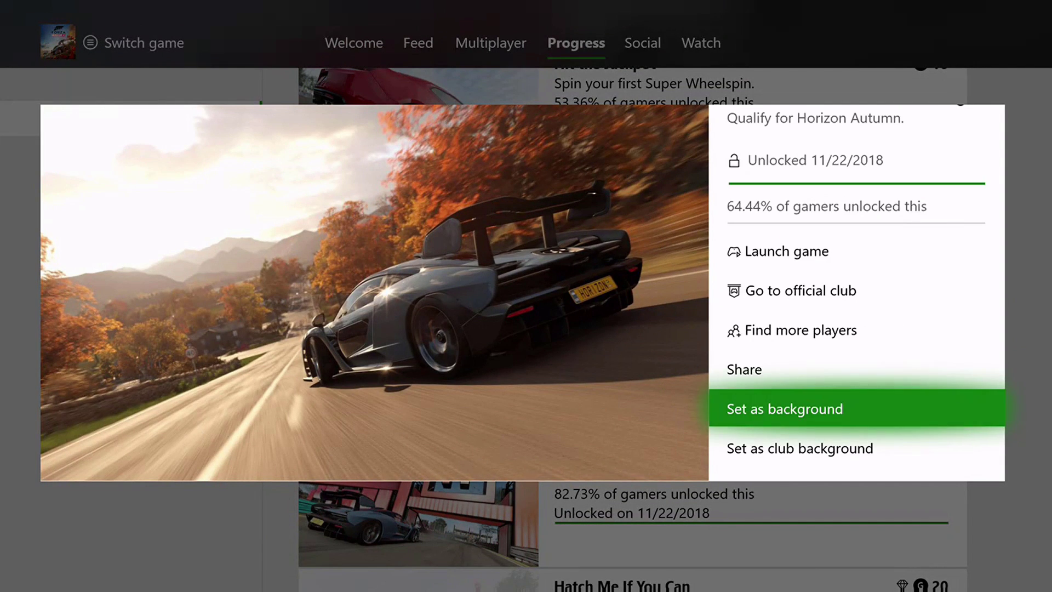
key(super)
key(Escape)
key(Escape)
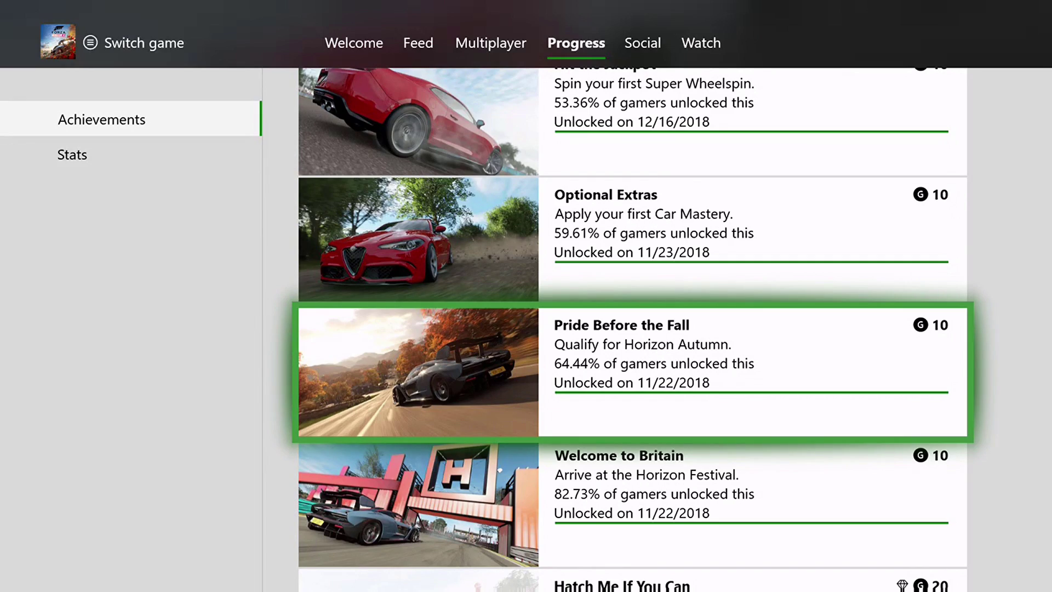
Return to the home screen and look over the achievement art background.
key(super)
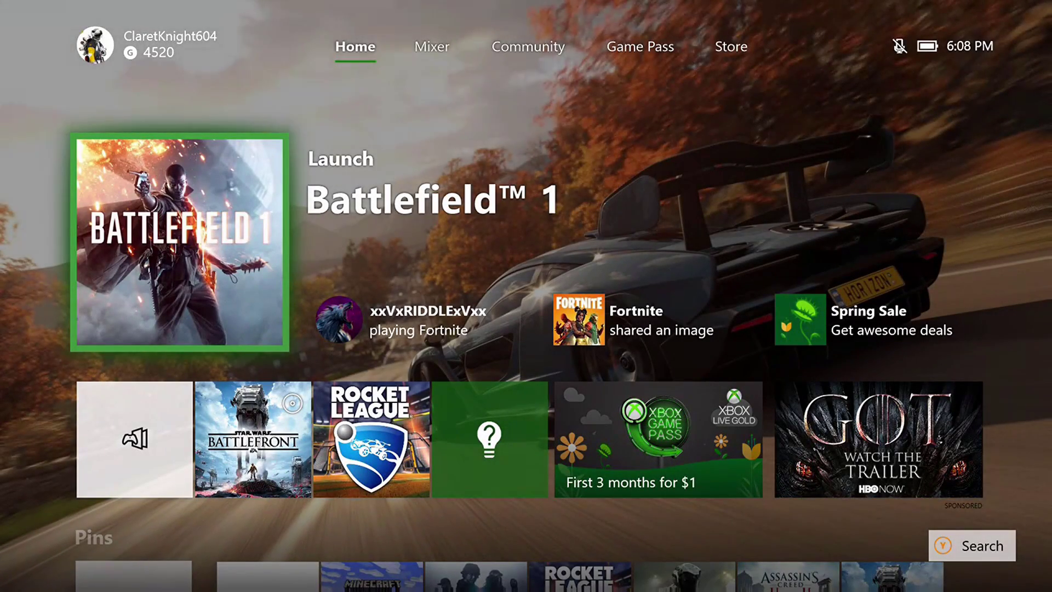
key(Down)
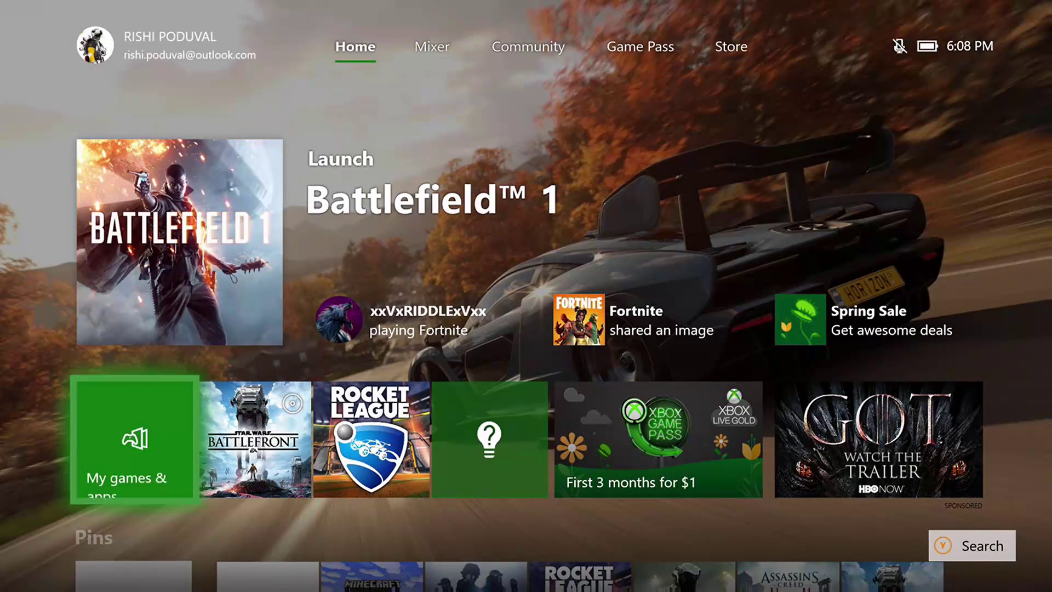
key(Up)
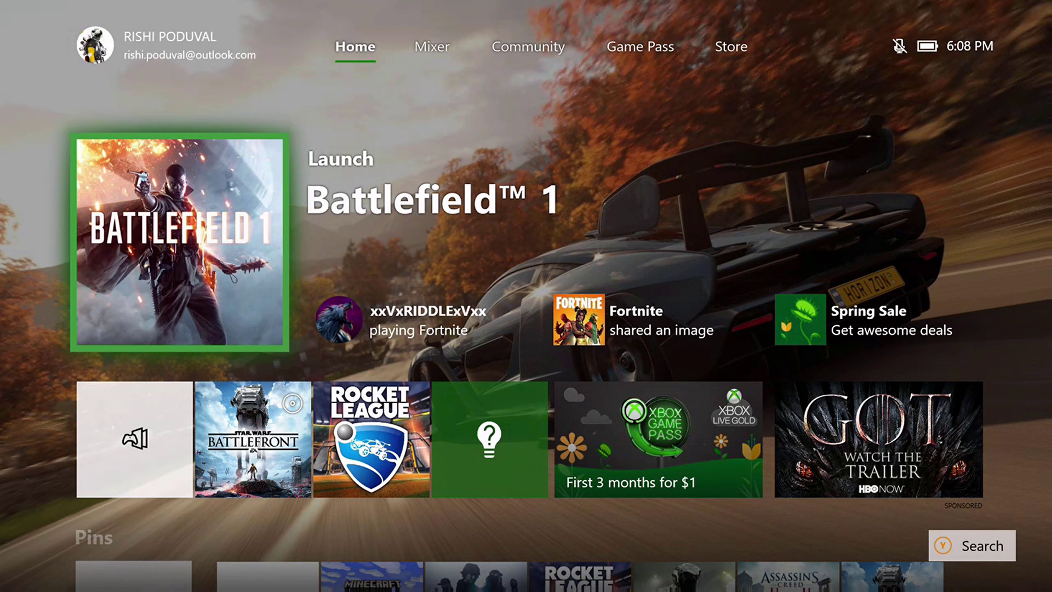
key(Down)
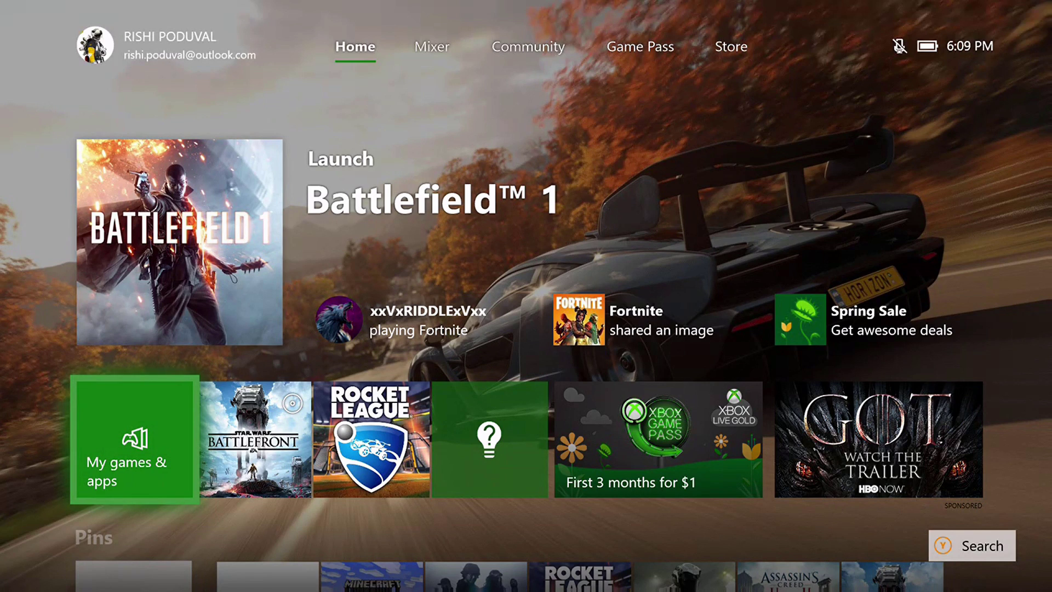
Open the console's system settings from the home screen.
key(Return)
key(Right)
key(Right)
key(Right)
key(Down)
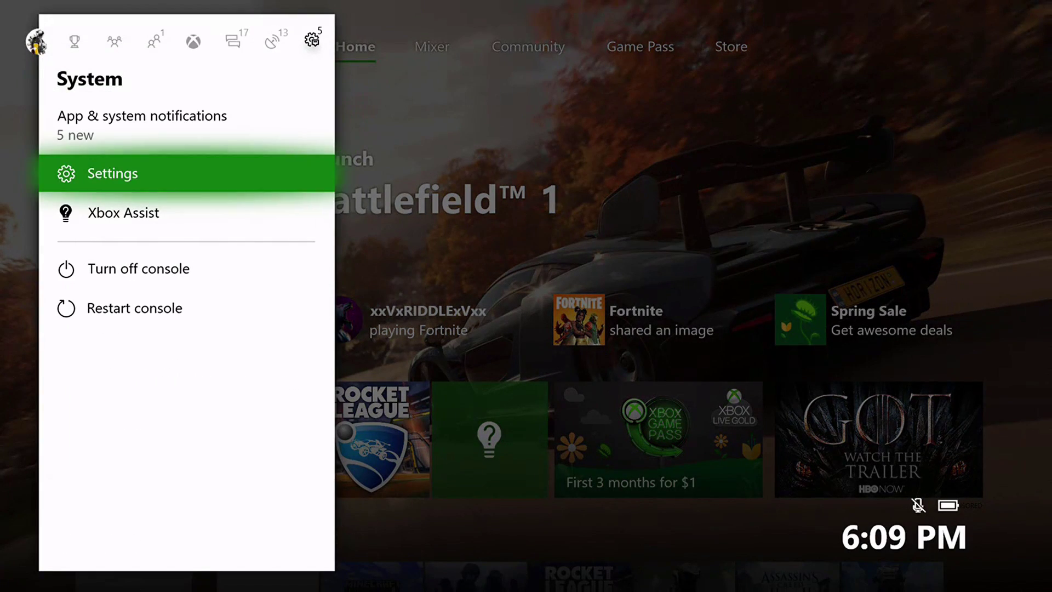
key(Escape)
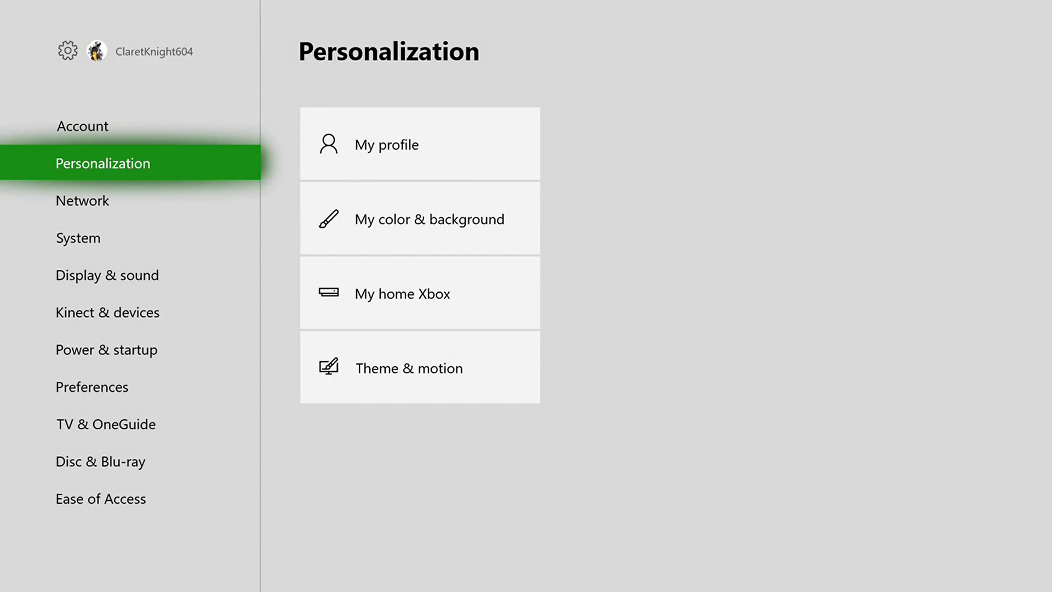
Open the My color & background personalization settings and move to the Custom image option.
key(Right)
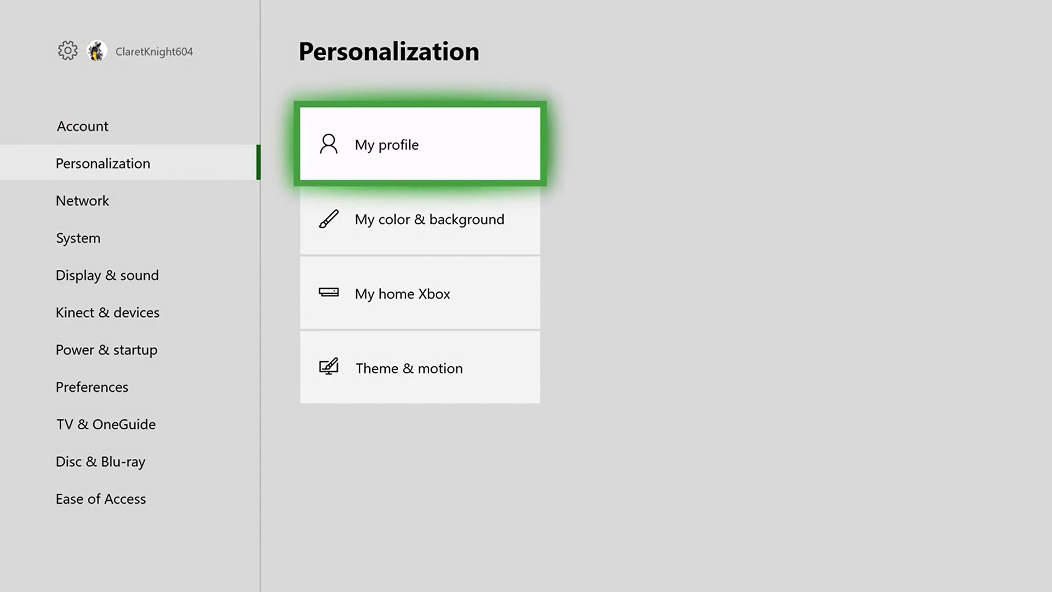
key(Down)
key(Return)
key(Right)
key(Down)
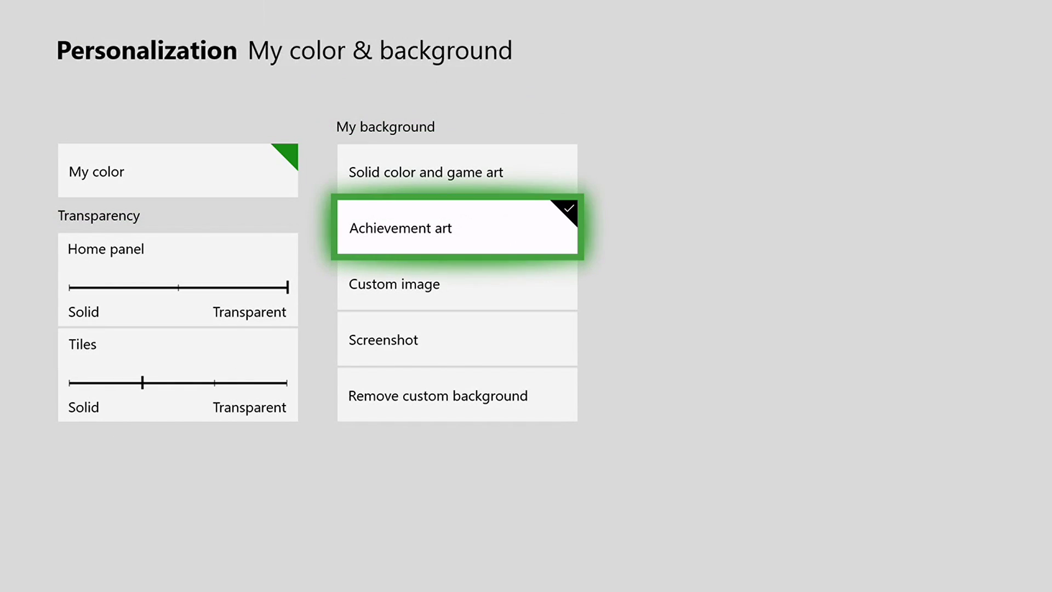
key(Down)
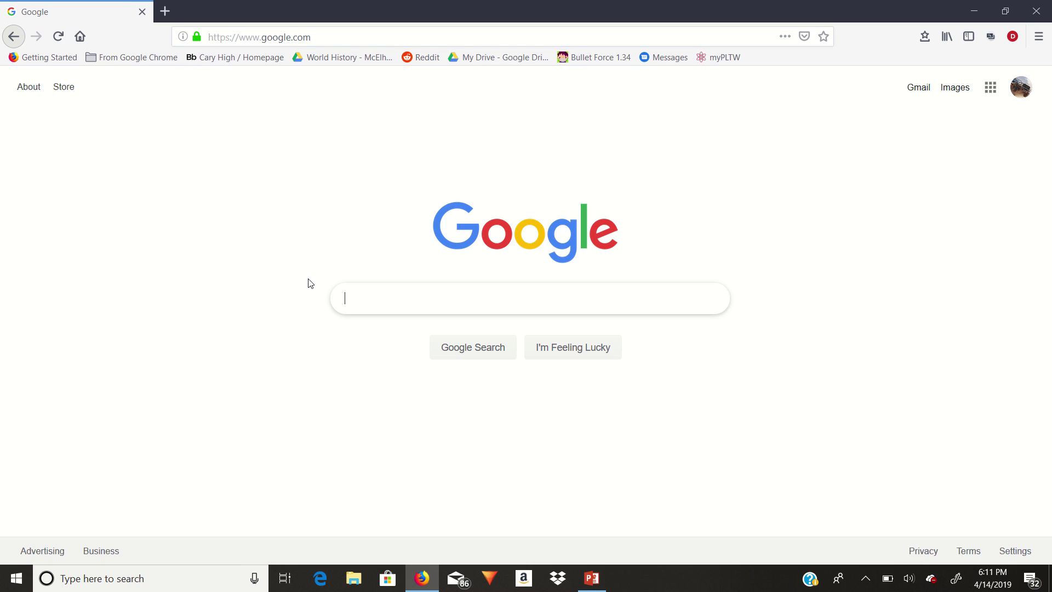
Switch to Firefox on the PC, search Google Images for "playstation background" and open the Playstation 4 Background Background_02.jpg result.
text(laystation background)
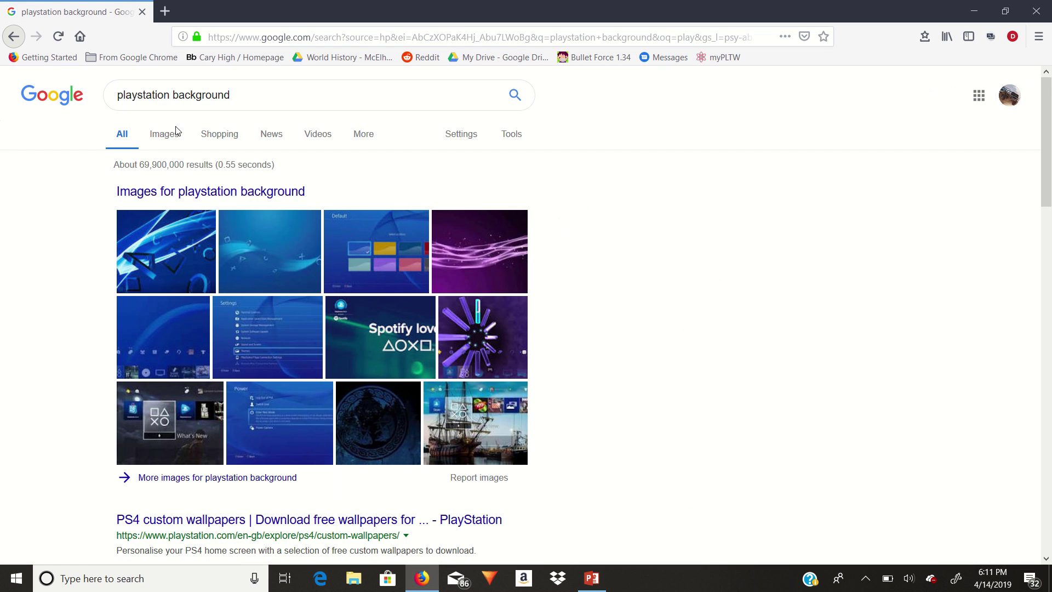
click(165, 136)
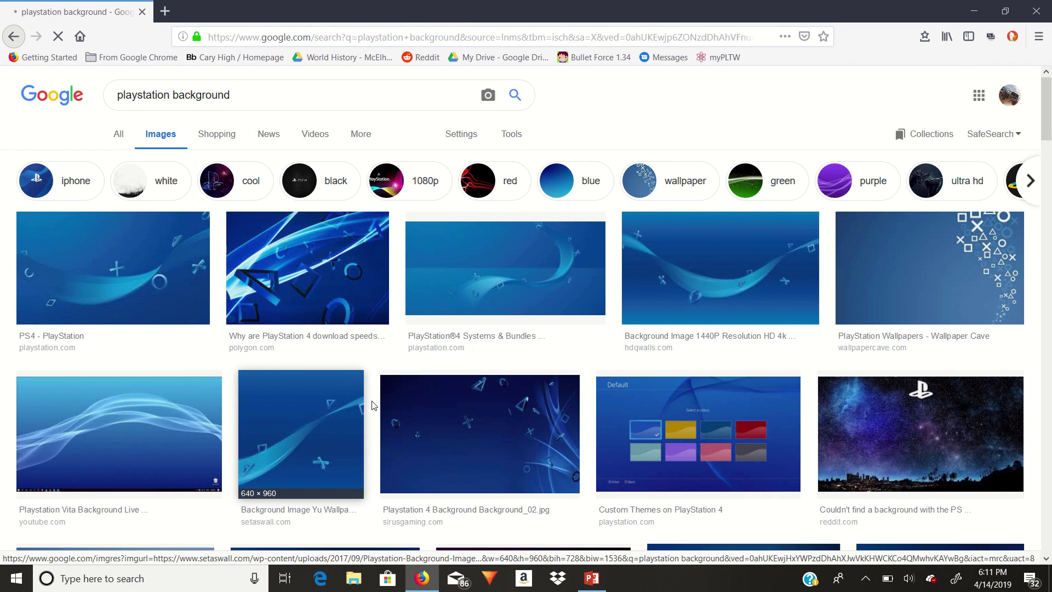
scroll(374, 403, down, 1)
scroll(375, 403, down, 1)
click(500, 357)
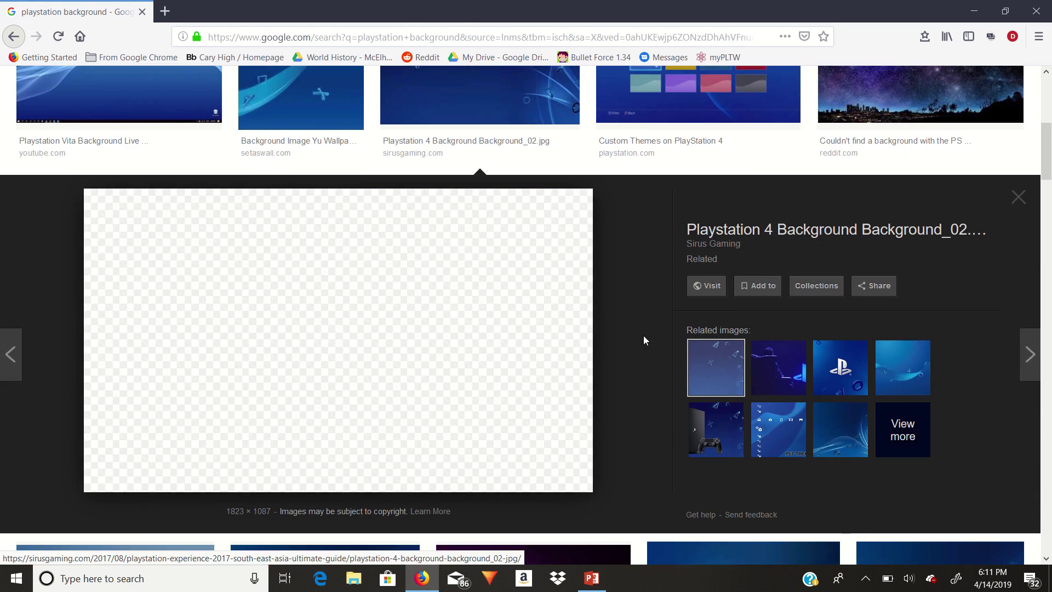
Save the previewed image to Downloads as Playstation-4-Background-Background_02.jpg, replacing the existing file.
right_click(470, 318)
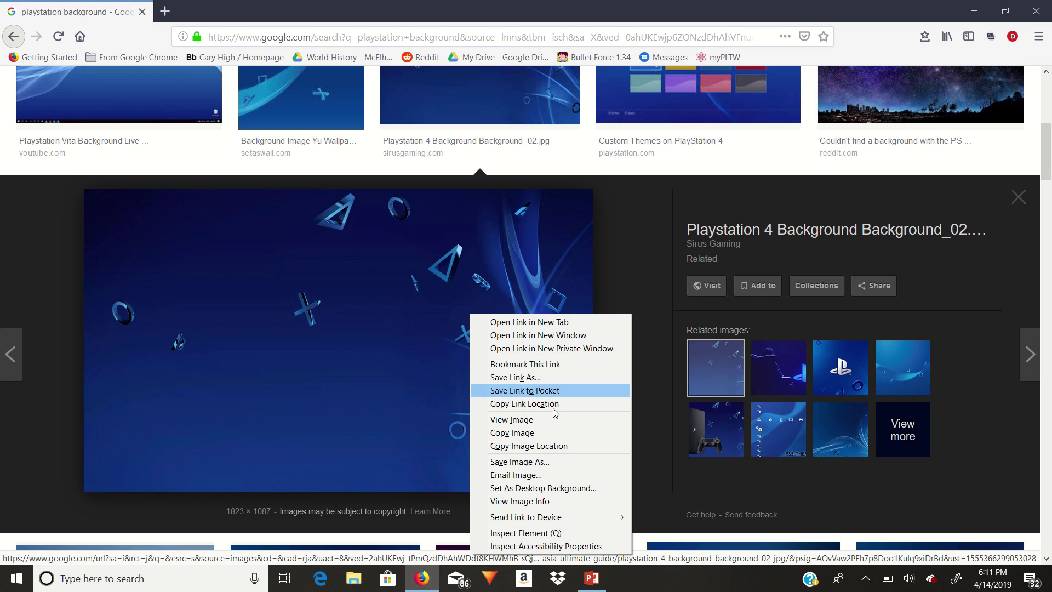
click(515, 462)
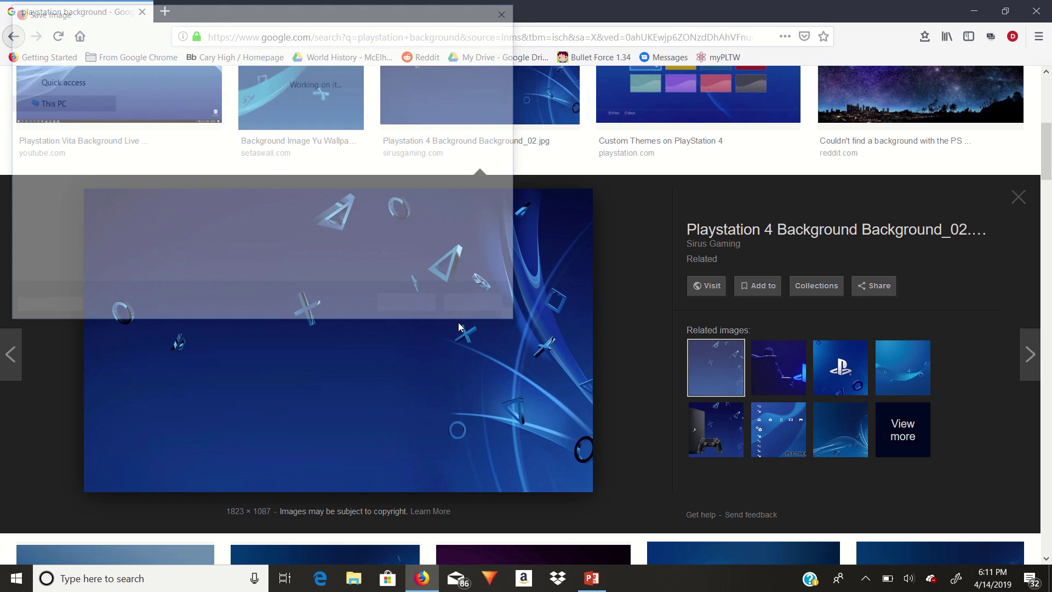
click(410, 306)
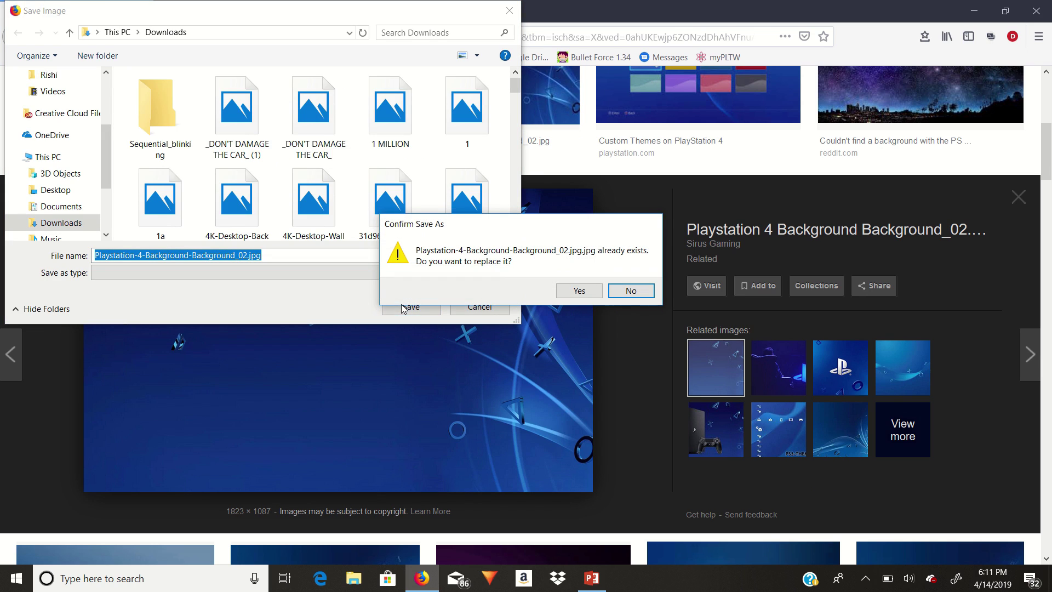
click(580, 290)
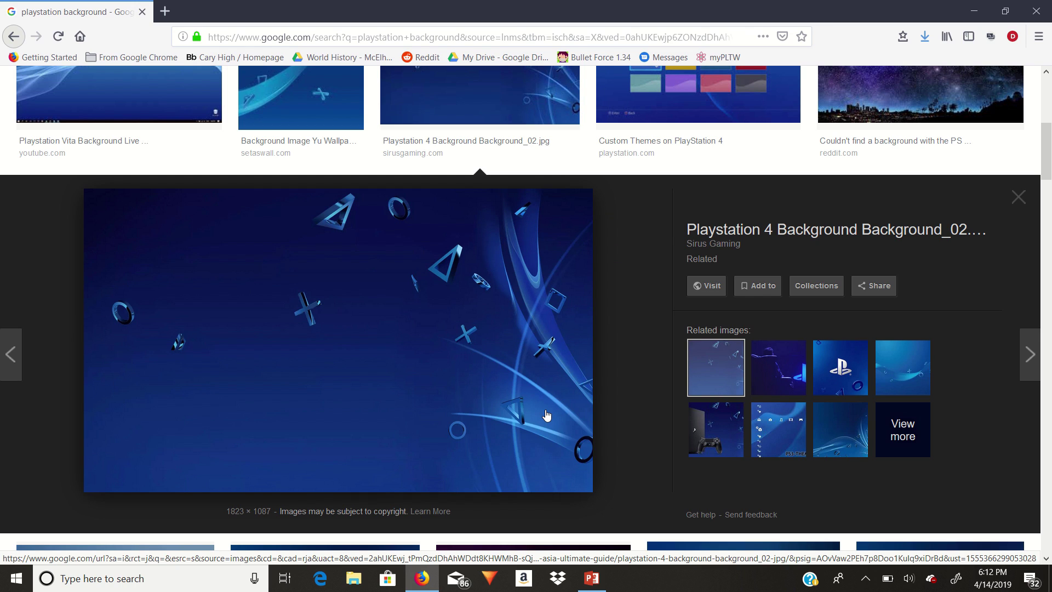
Switch to File Explorer and filter the Downloads folder to files modified today.
key(alt+Tab)
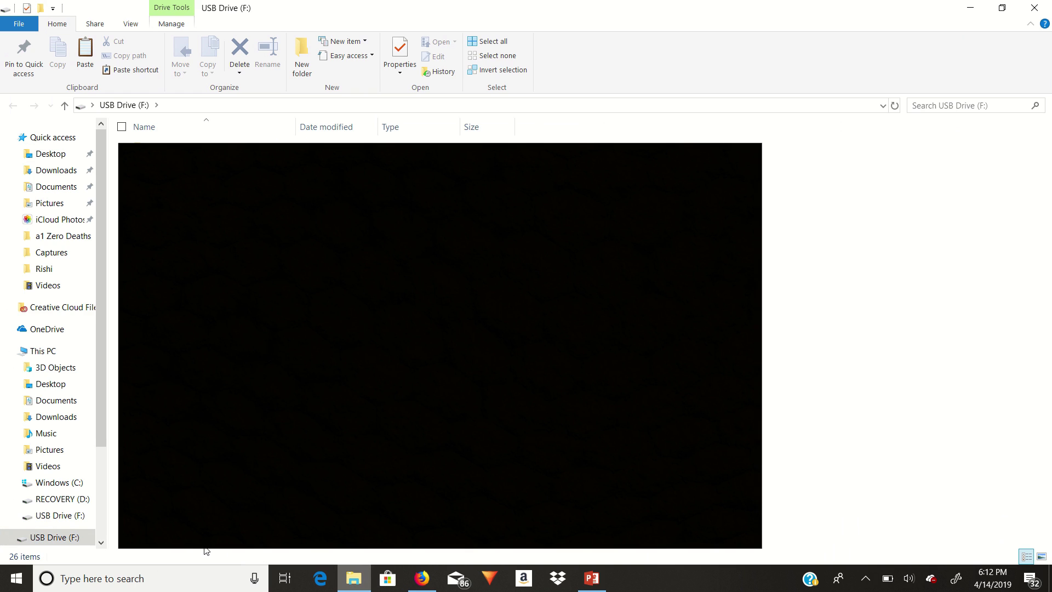
click(49, 417)
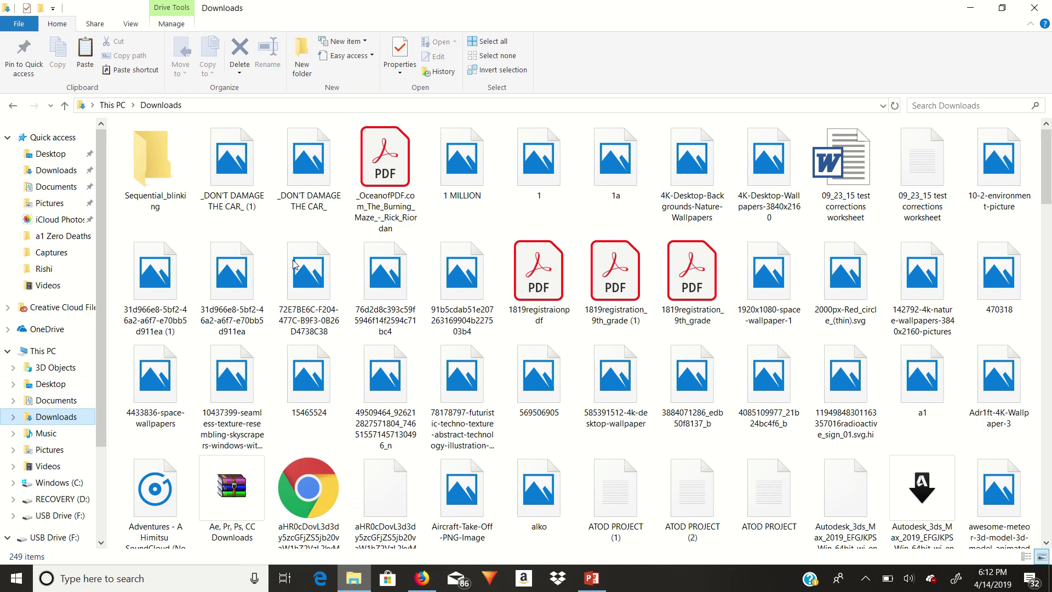
click(941, 104)
text(d)
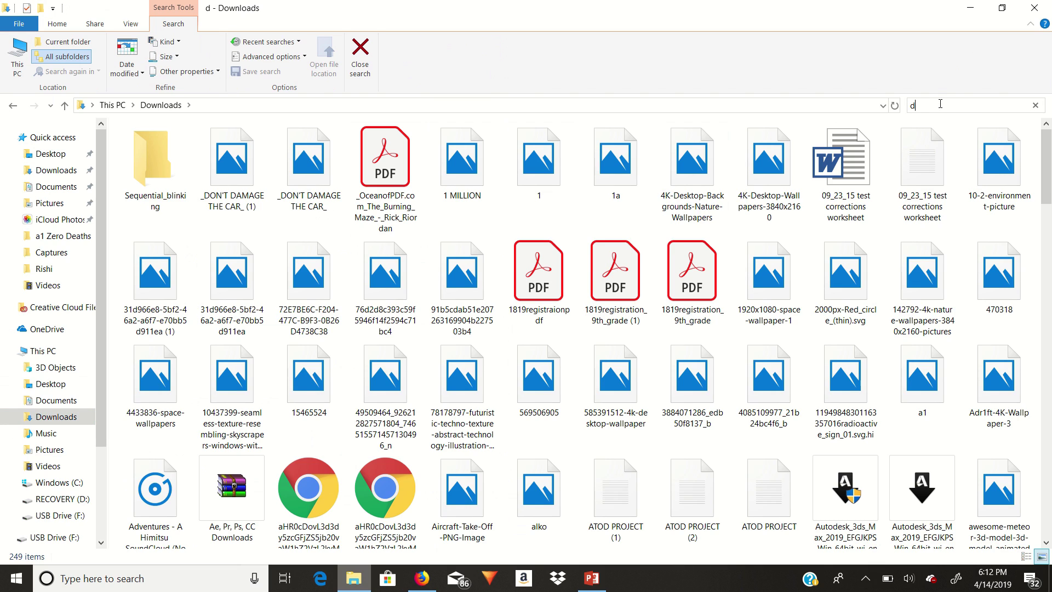
text(atem)
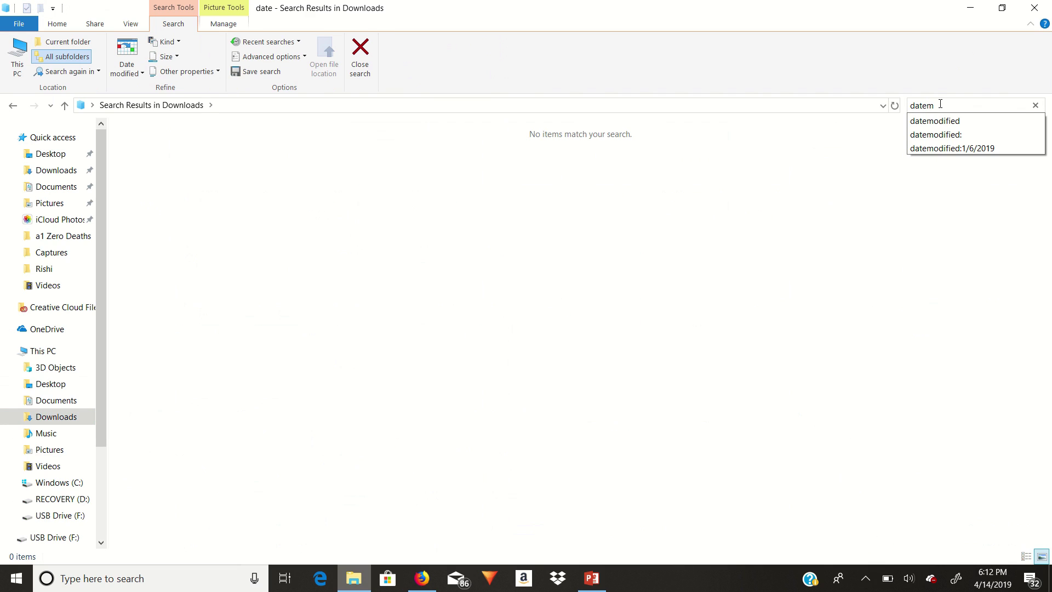
text(odifi)
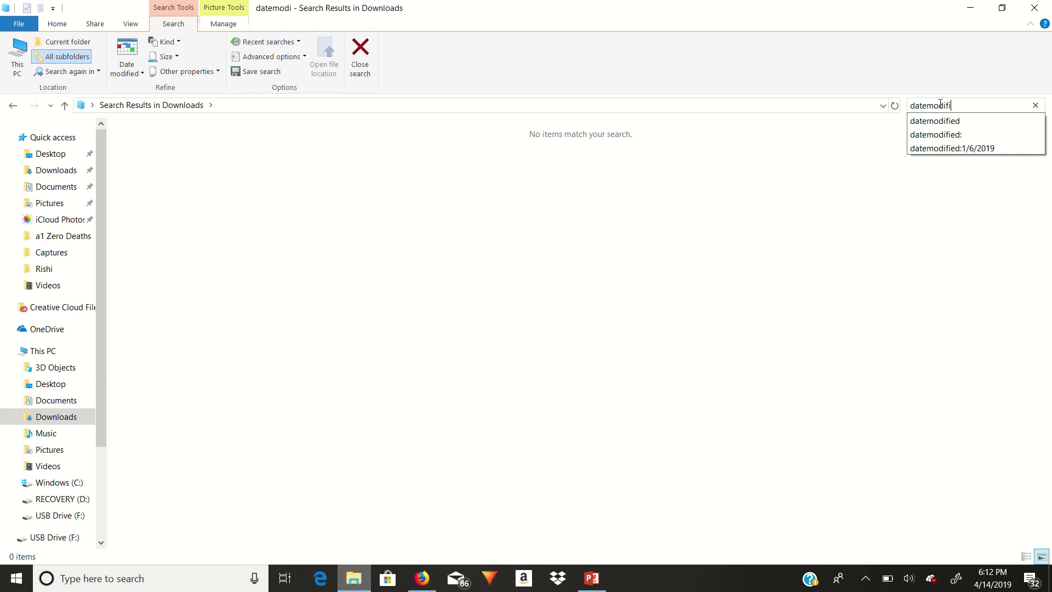
text(ed:)
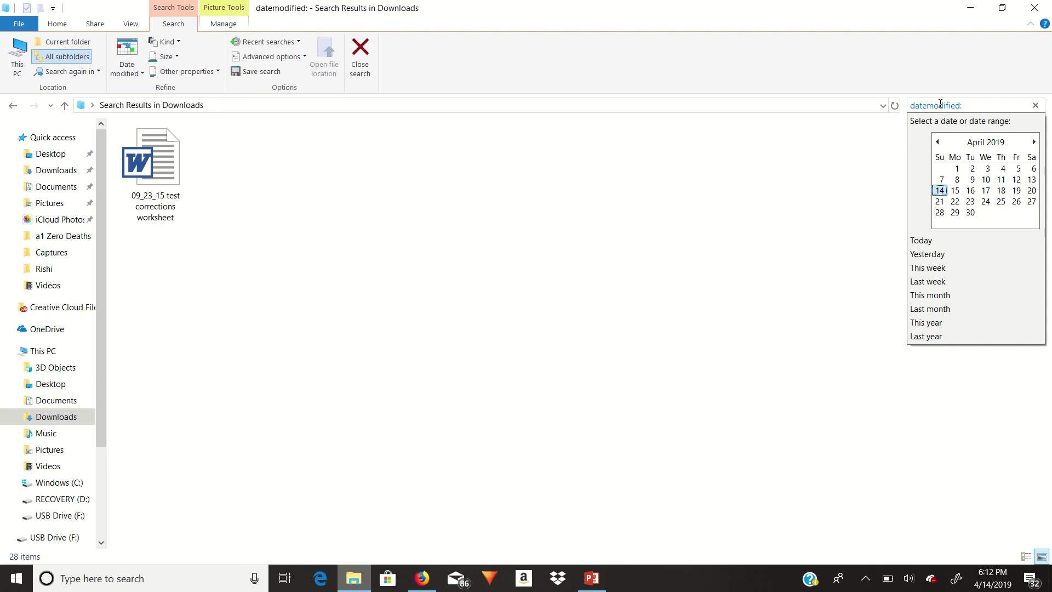
click(921, 240)
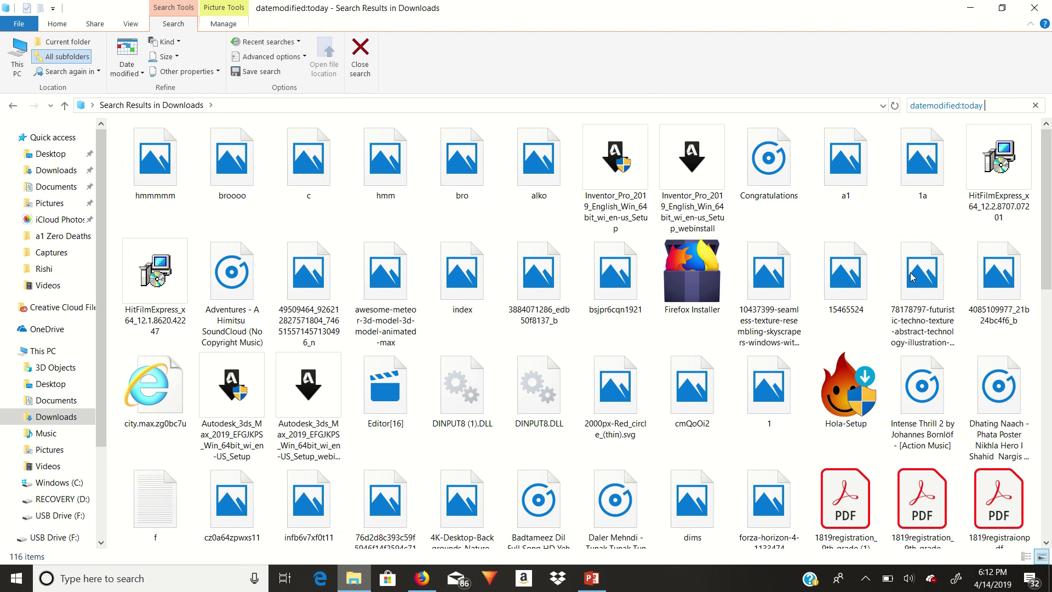
Copy the Playstation-4-Background-Background_02.jpg image to USB Drive (F:), replacing the existing file there, and open the drive.
right_click(149, 182)
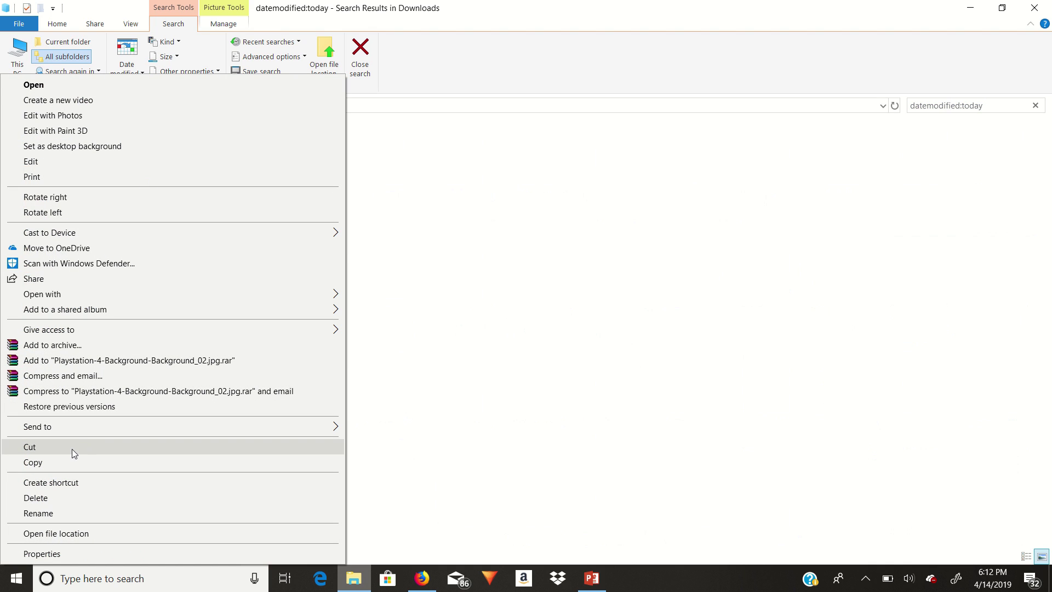
mouse_move(66, 430)
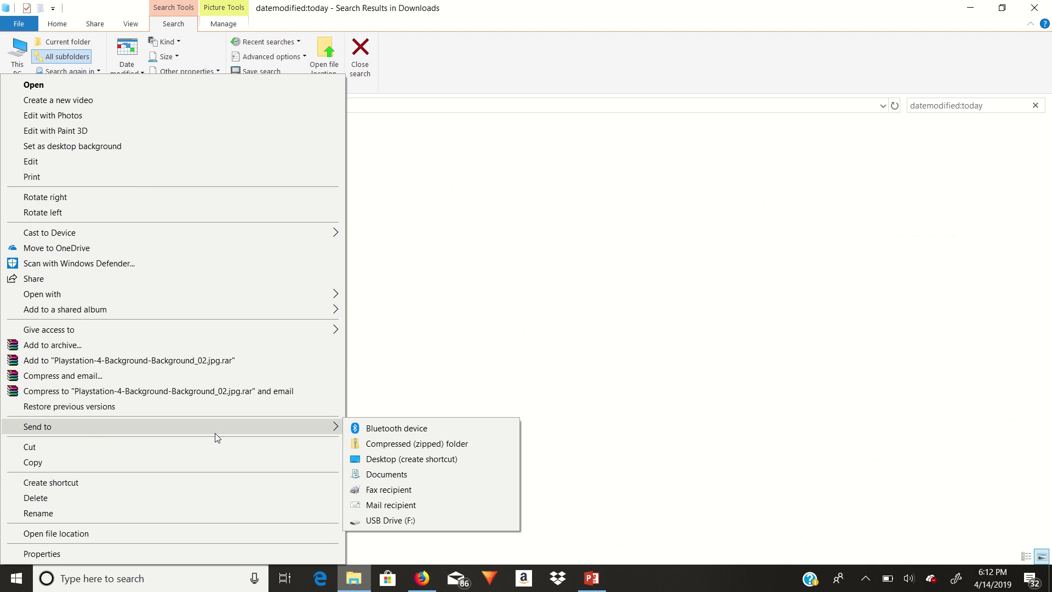
click(365, 525)
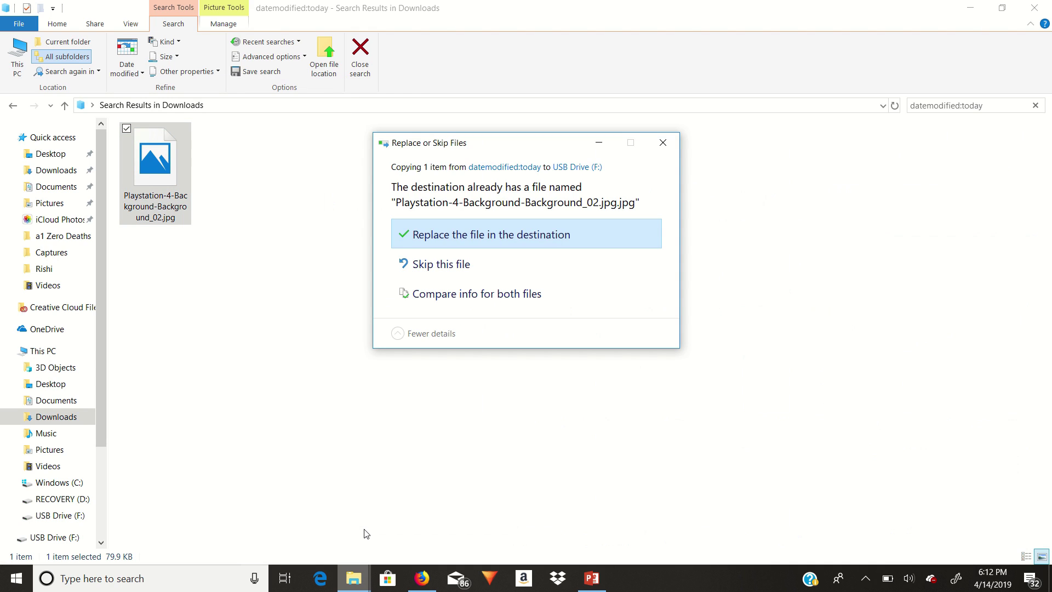
click(440, 235)
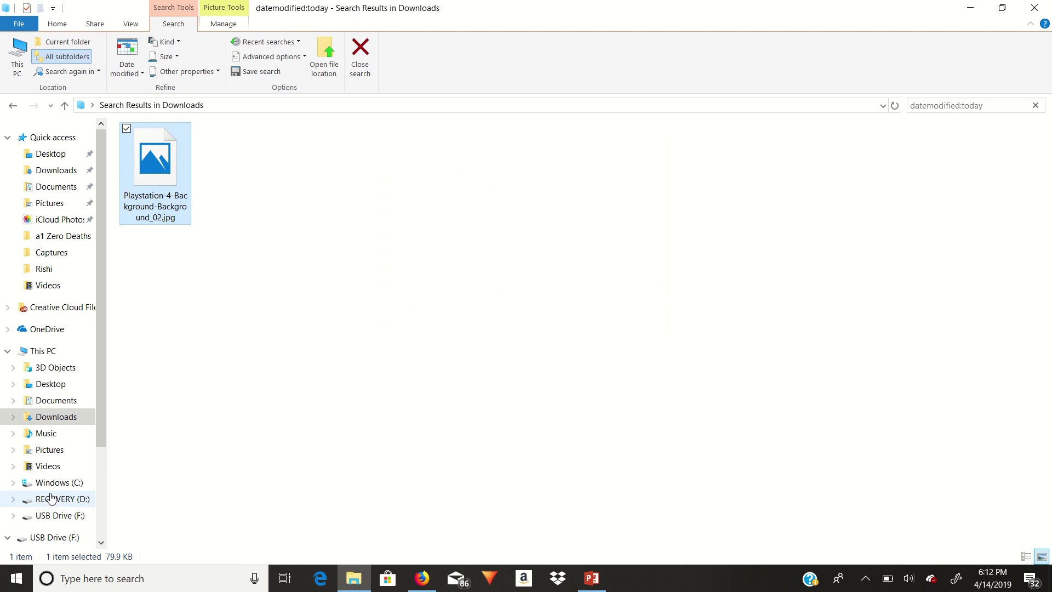
click(79, 518)
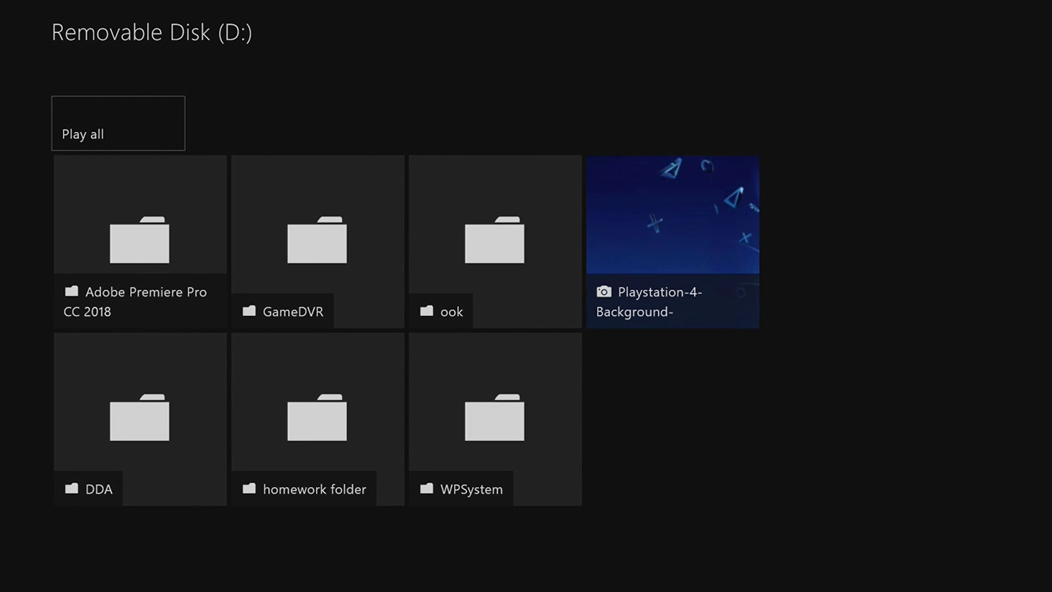
On the Xbox, open the Playstation-4-Background image from Removable Disk (D:) in Media Player.
key(Down)
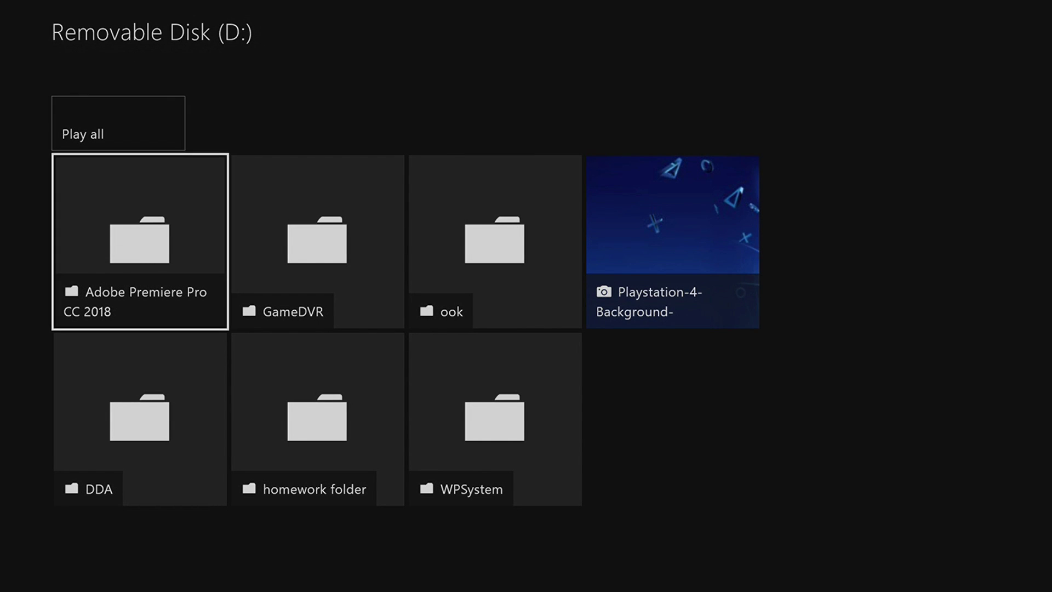
key(Right)
key(Right)
key(Right)
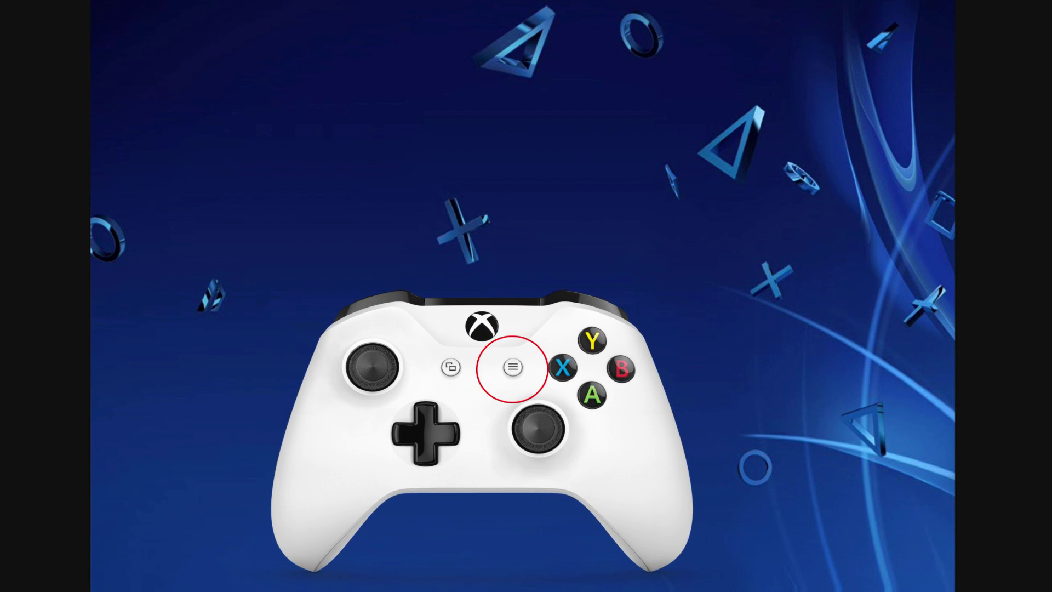
Set the displayed PlayStation image as the console background.
key(Menu)
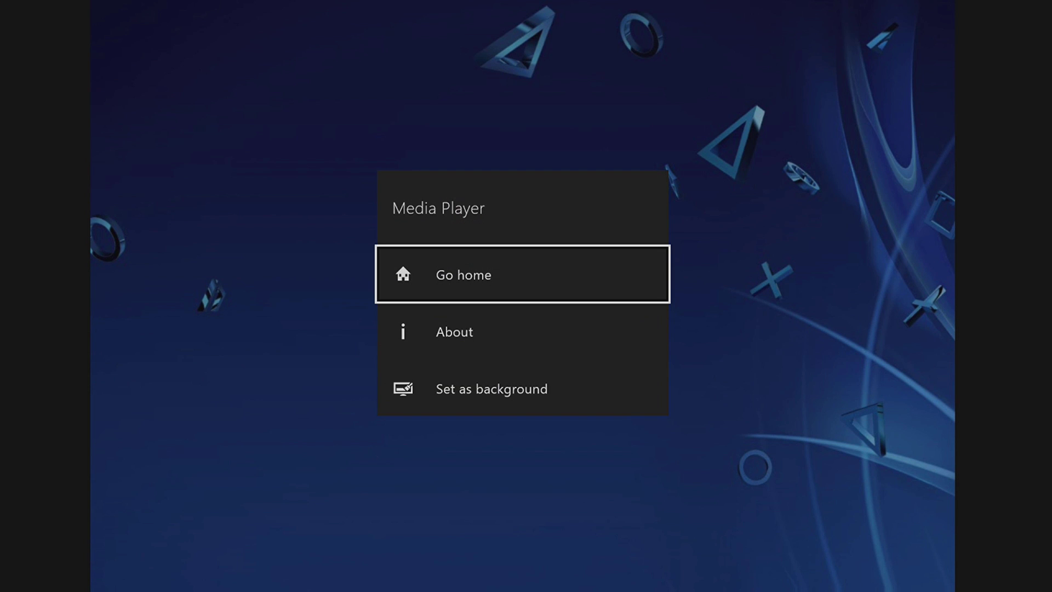
key(Down)
key(Down)
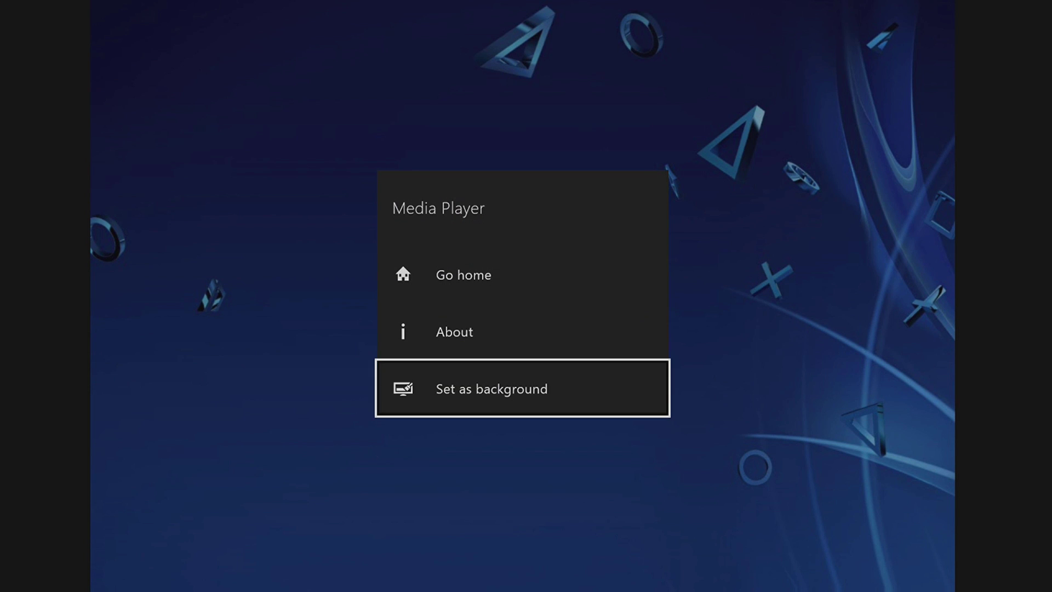
key(Return)
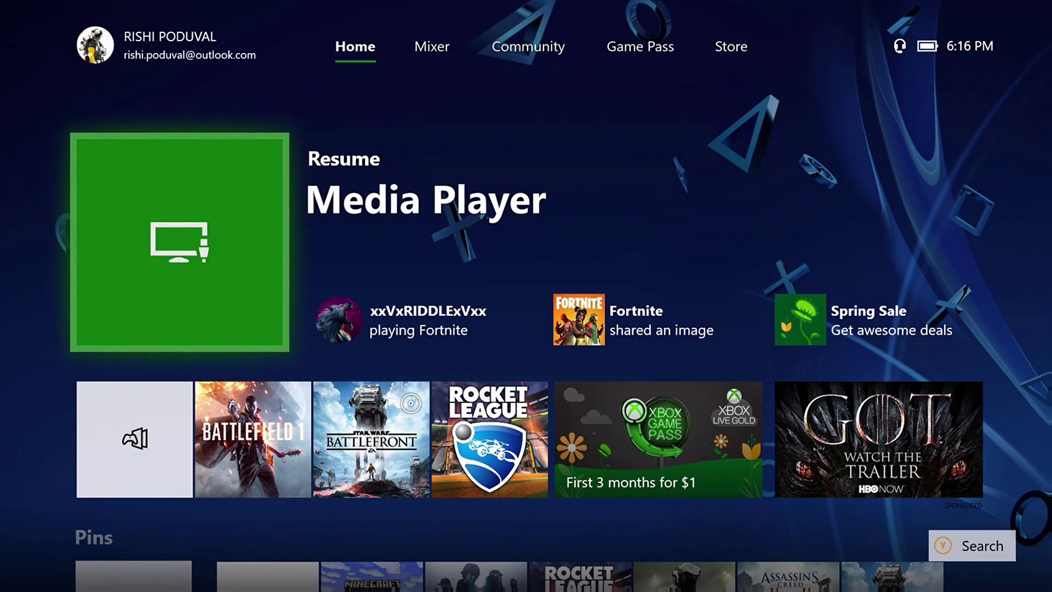
Look over the home screen with the custom image background and reopen the My color & background settings.
key(Down)
key(Right)
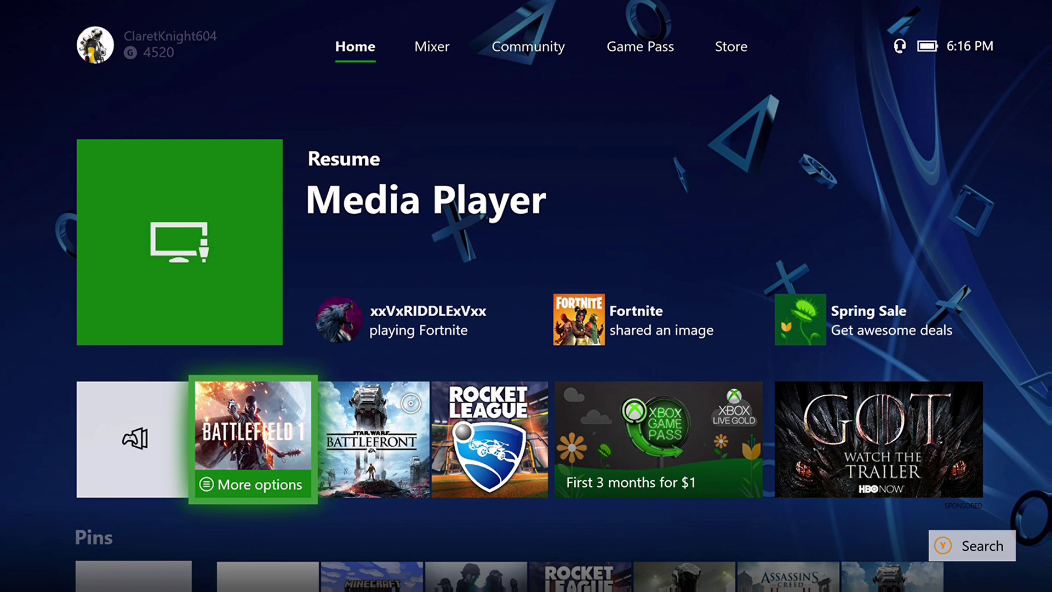
key(super)
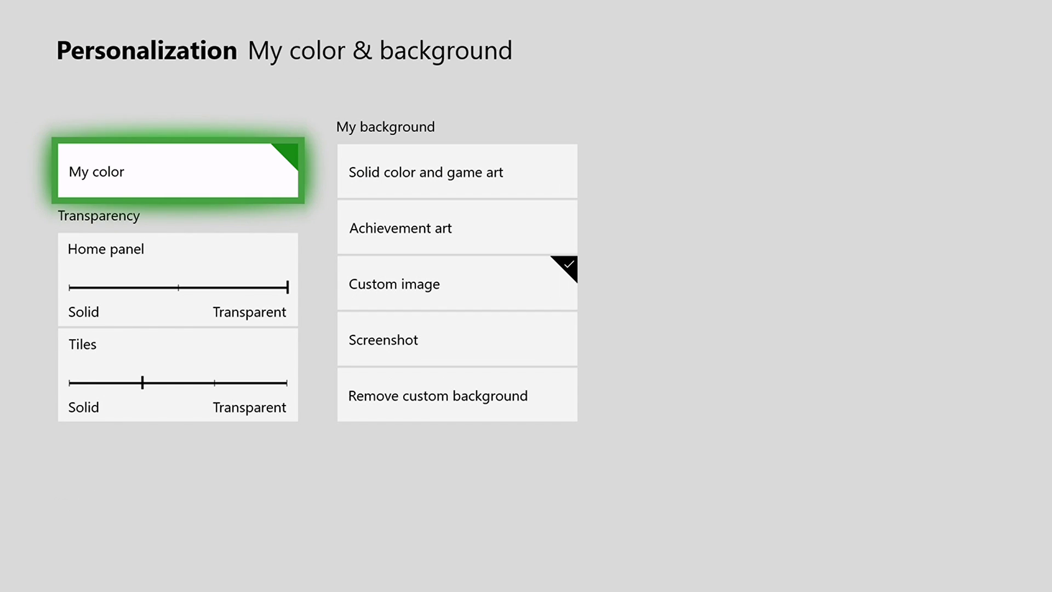
Open the Screenshot option under My background to choose from the saved captures.
key(Right)
key(Down)
key(Down)
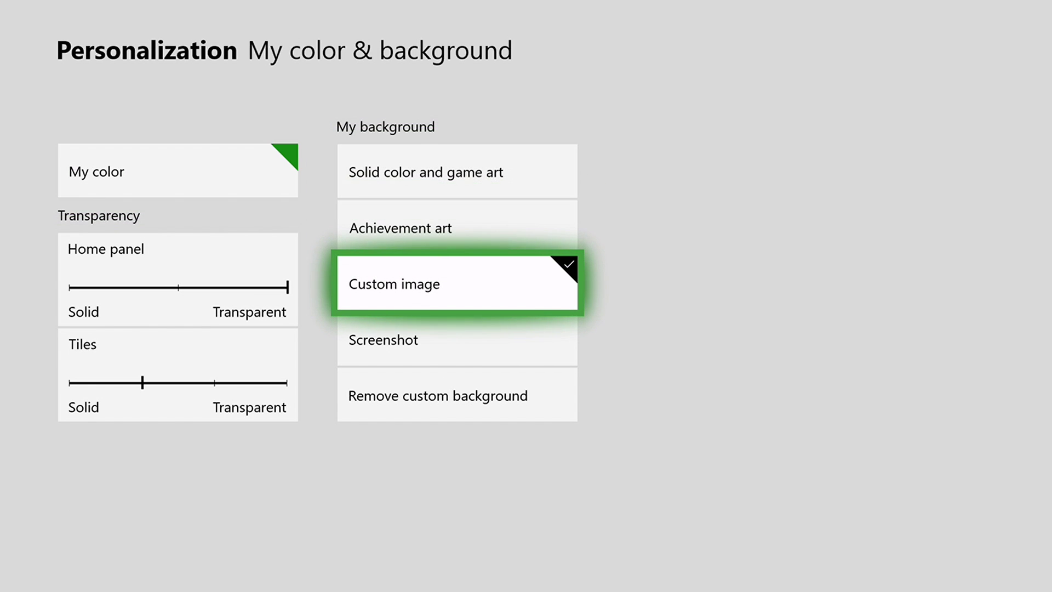
key(Down)
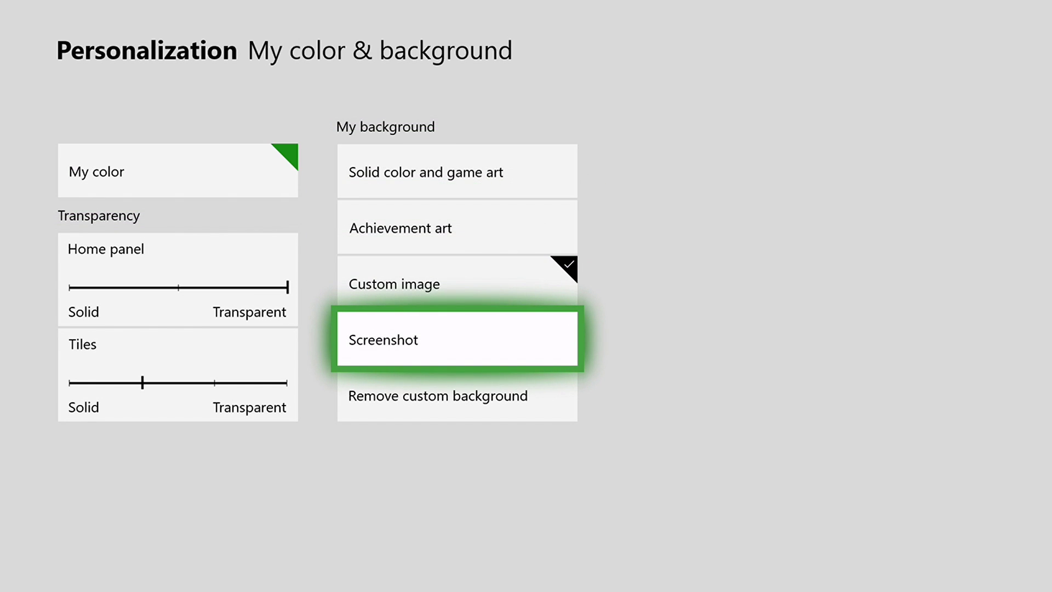
key(Return)
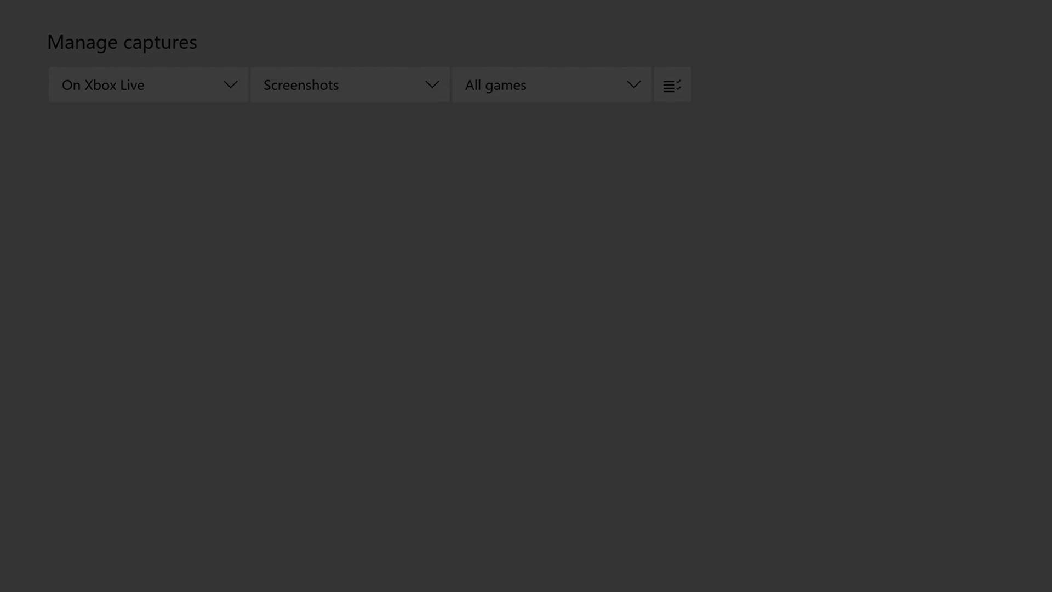
Set the Forza Motorsport 7 screenshot as the console background and close the confirmation.
key(Down)
key(Right)
key(Down)
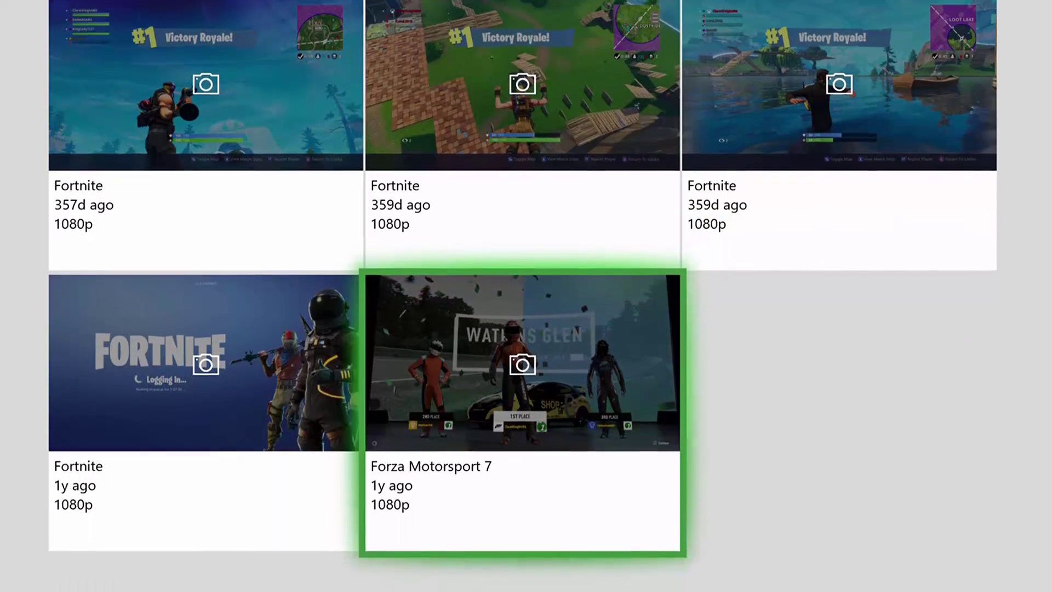
key(Return)
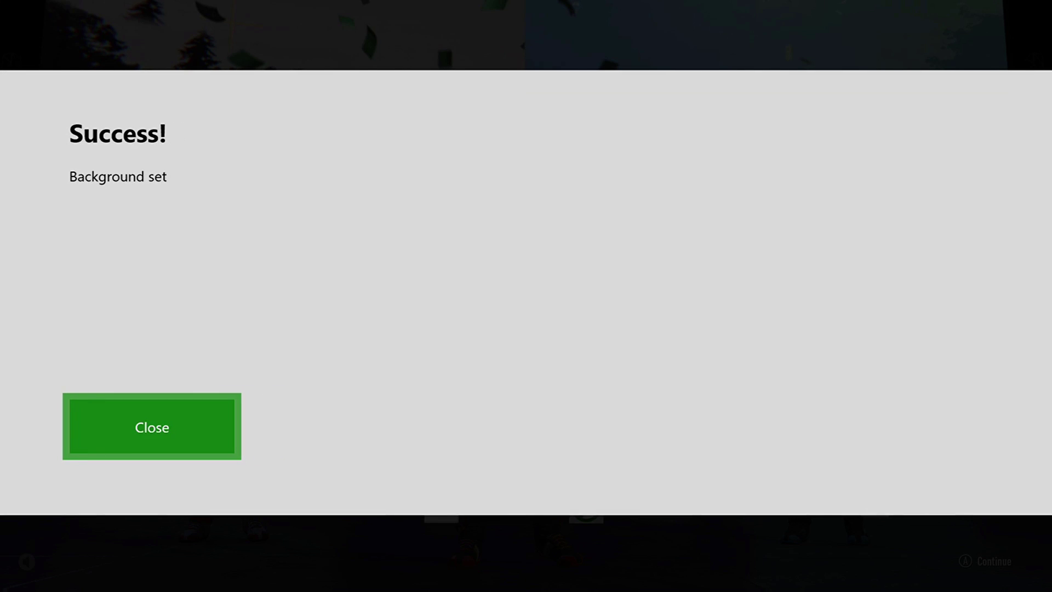
key(Return)
Return to the home screen to look over the Forza Motorsport 7 screenshot background.
key(super)
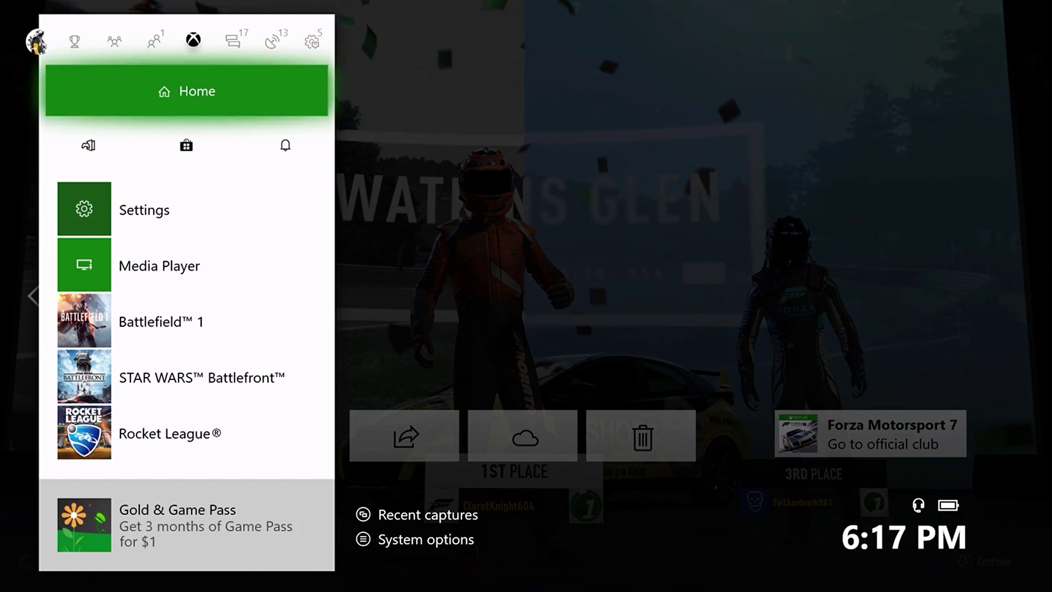
key(Escape)
key(Escape)
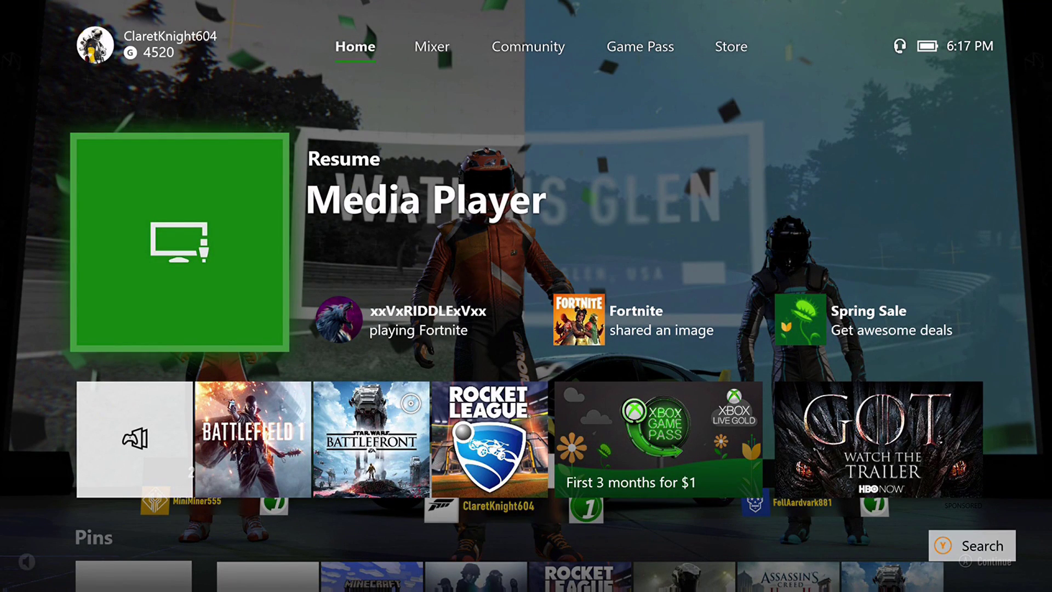
Reopen the My color & background page of the Personalization settings from the guide.
key(super)
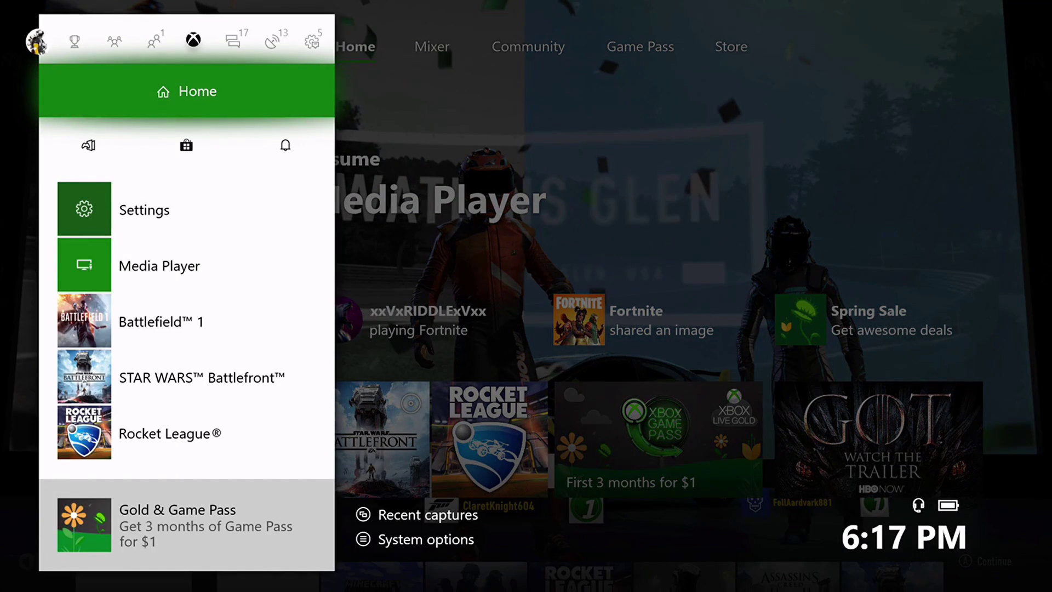
key(Right)
key(Right)
key(Right)
key(Down)
key(Return)
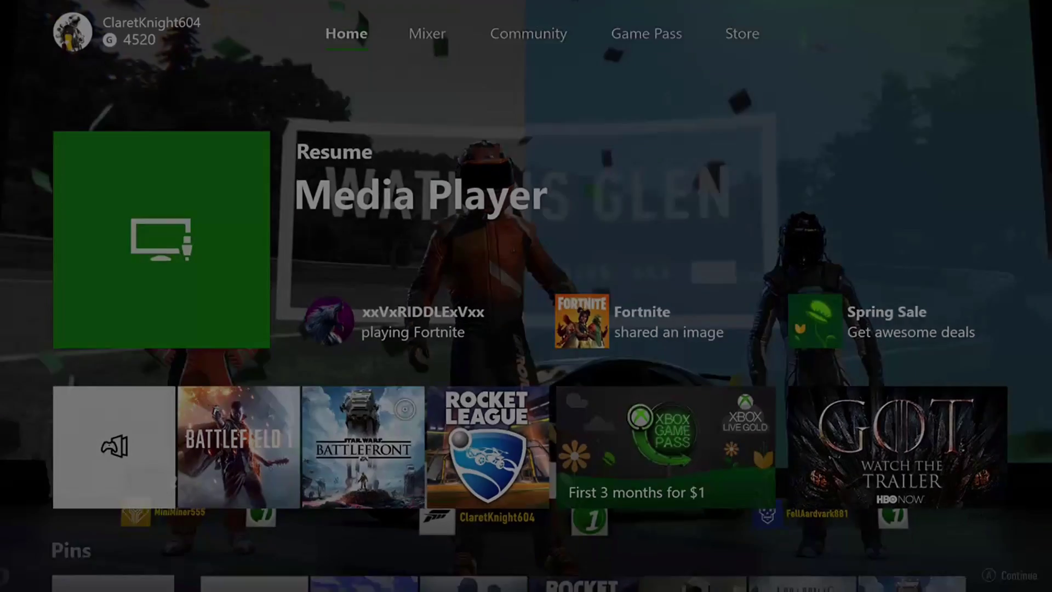
key(Right)
key(Down)
key(Return)
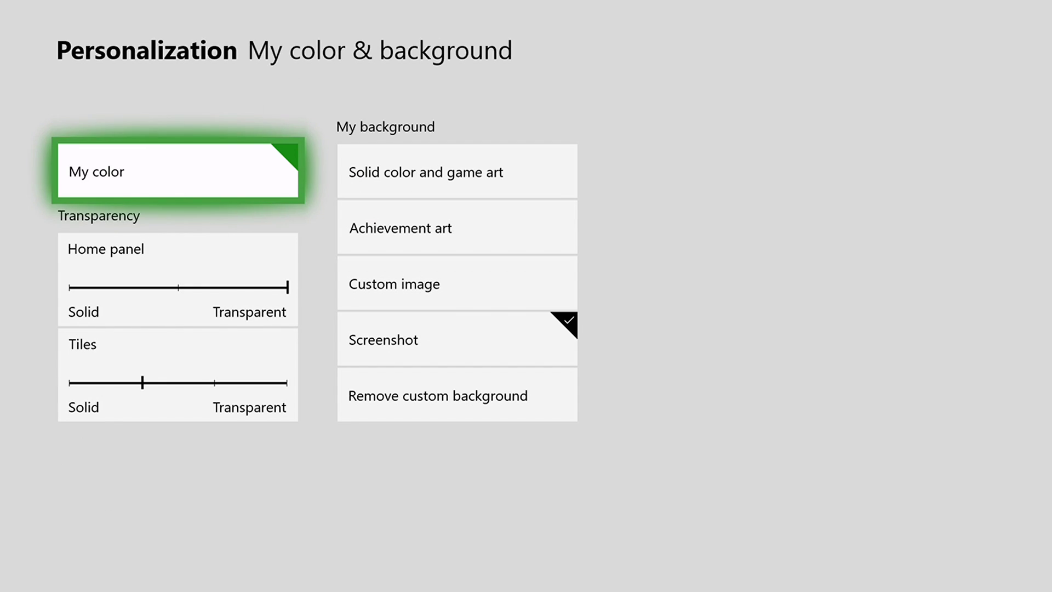
Remove the custom background and return to the home screen.
key(Right)
key(Down)
key(Down)
key(Down)
key(Down)
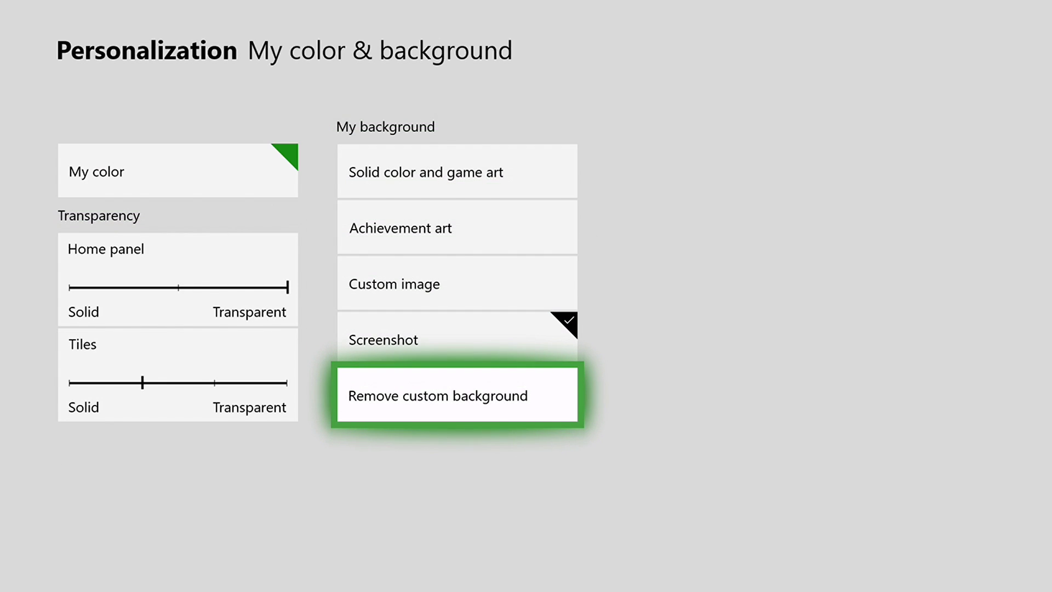
key(Return)
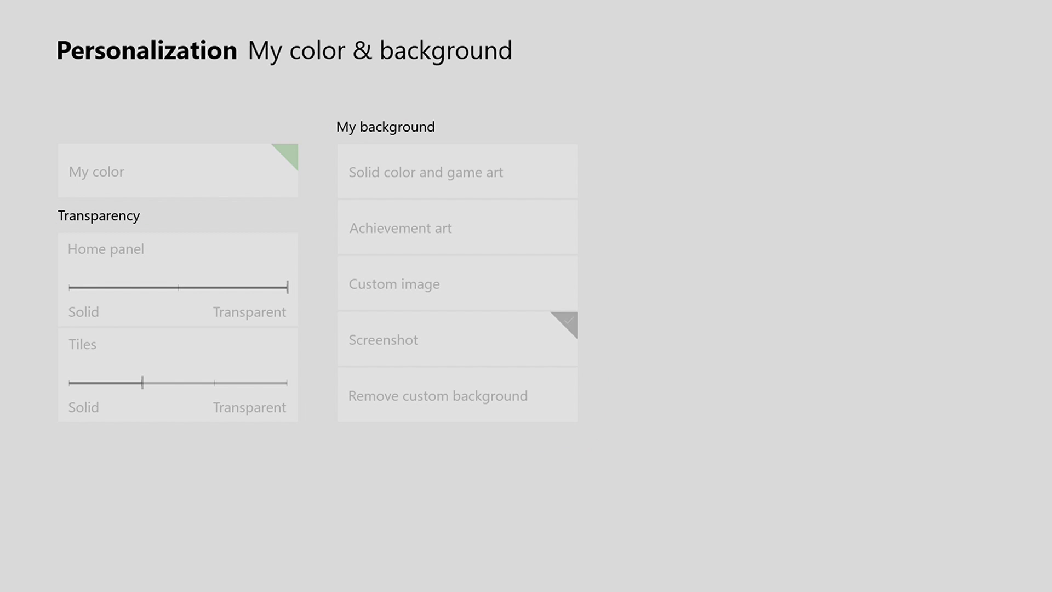
key(super)
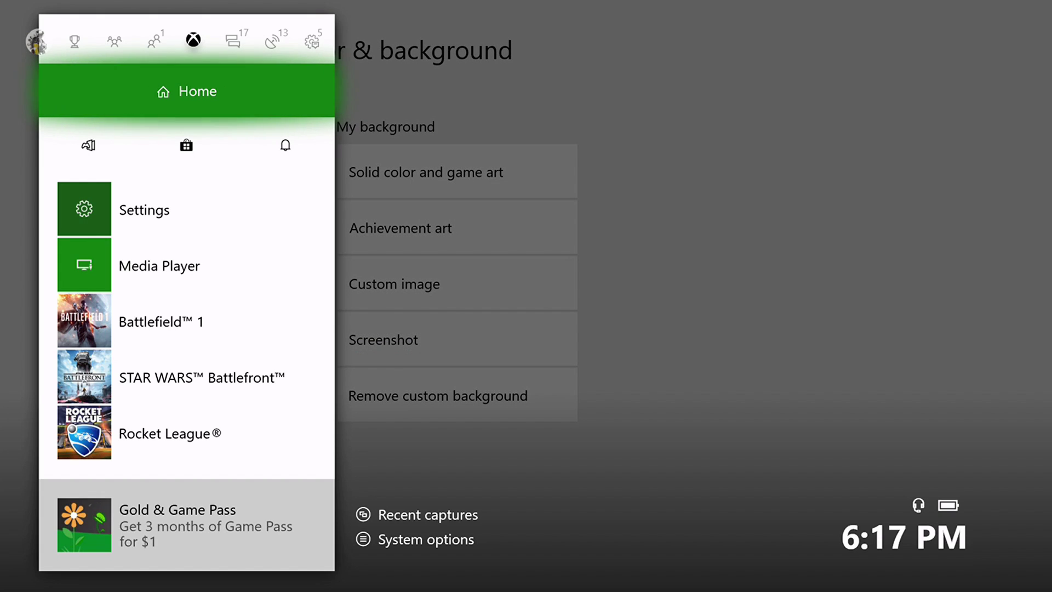
key(Return)
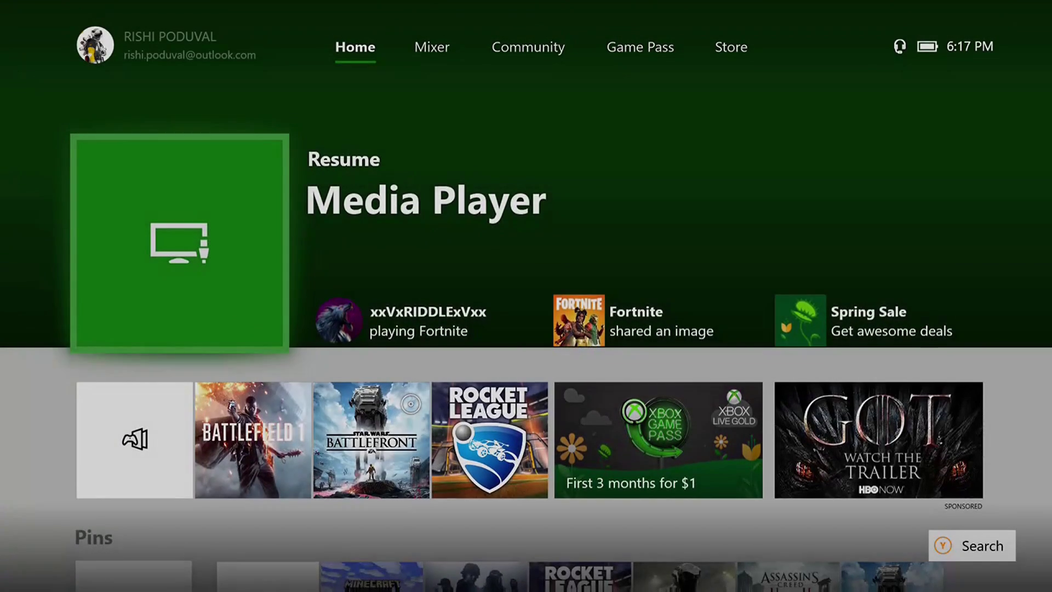
Use Battlefield 1 from the recent tiles to show its game art on Home, and highlight the STAR WARS Battlefront tile.
key(Down)
key(Right)
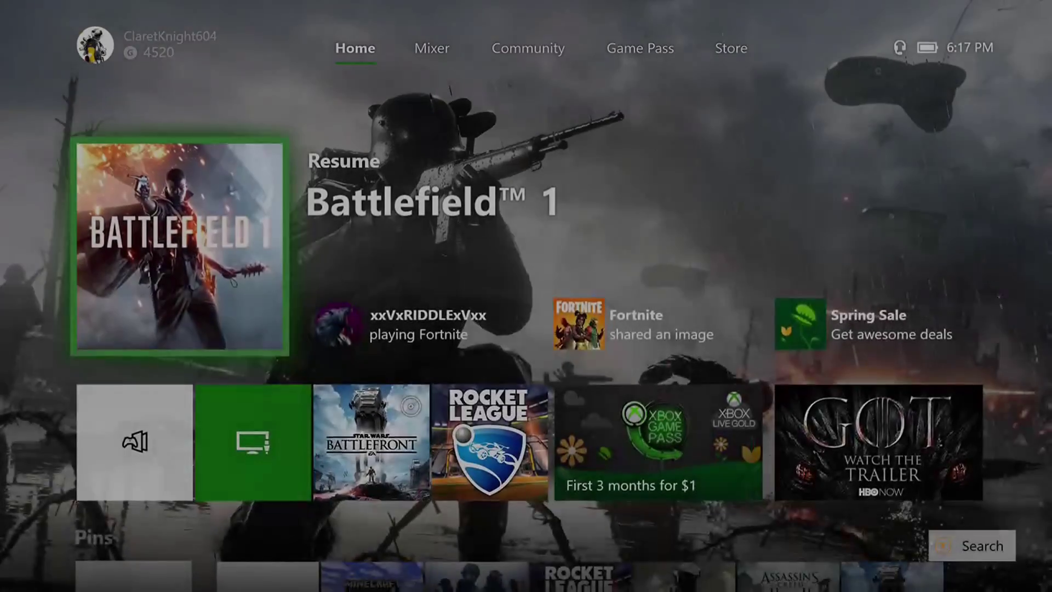
key(Right)
key(Right)
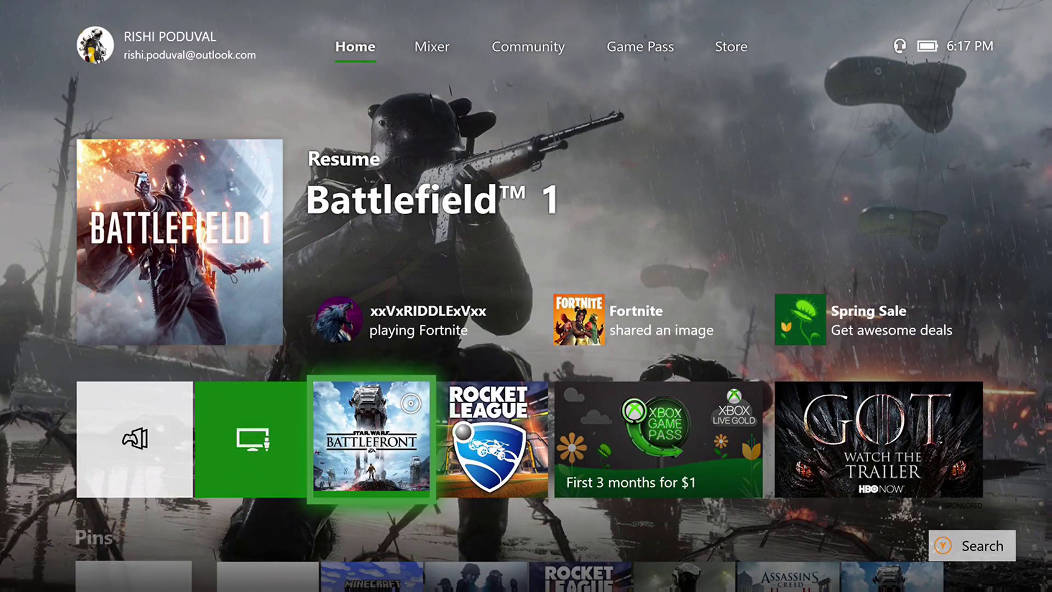